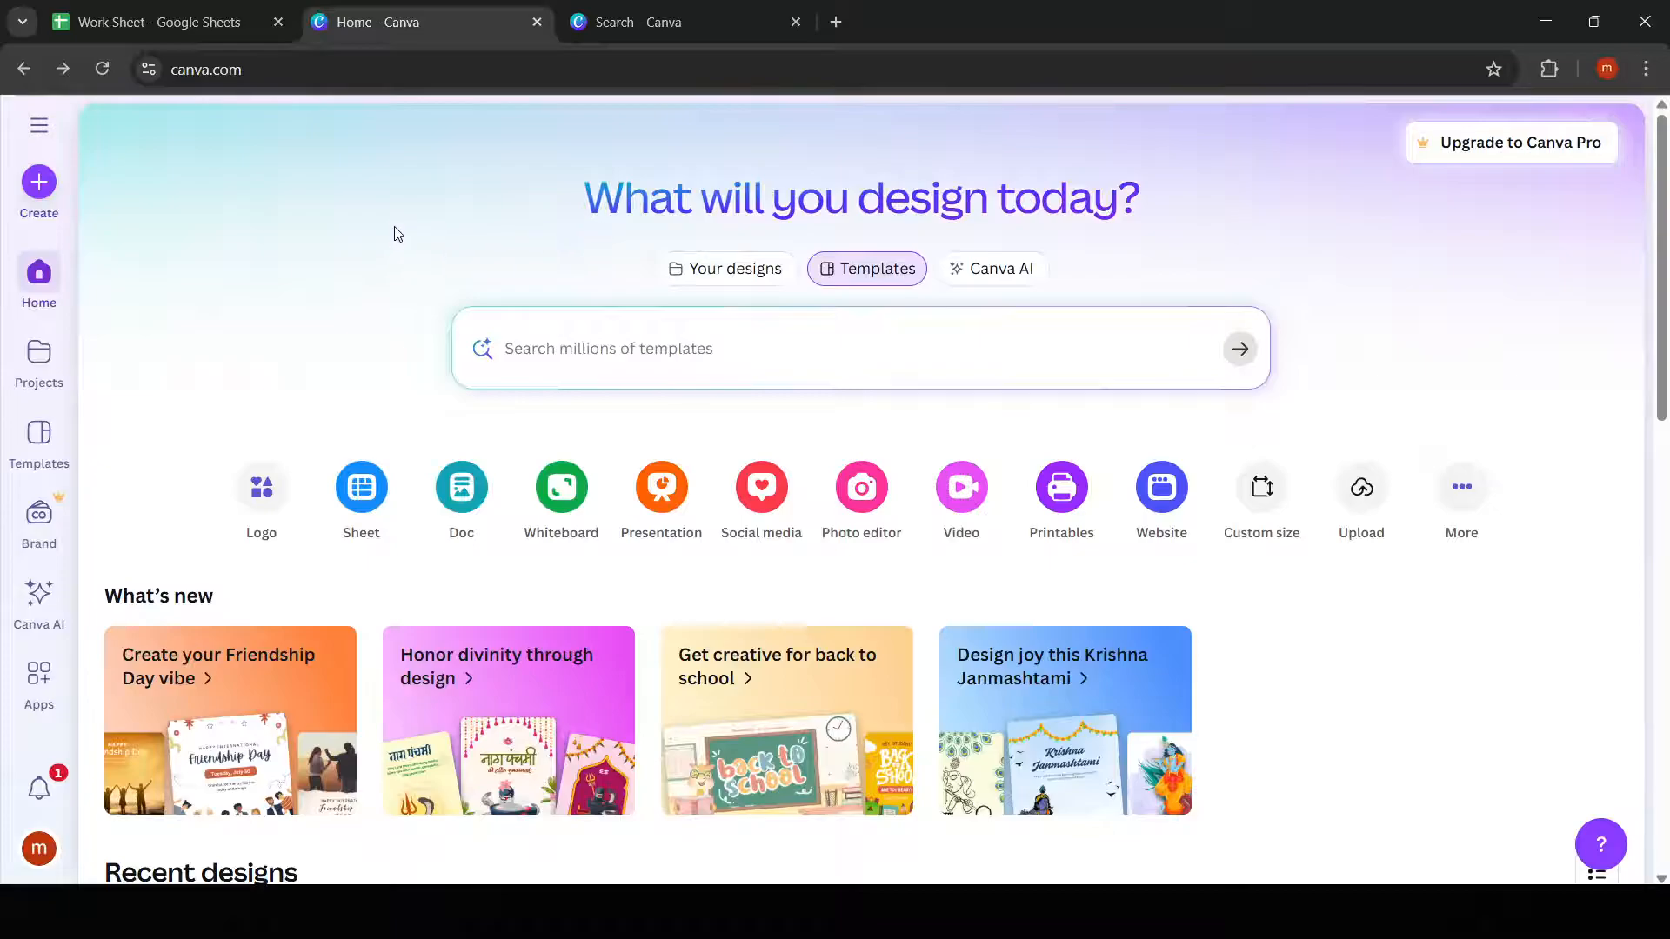
{"action": "left_click", "coordinate": [217, 69]}
{"action": "key", "text": "End"}
{"action": "key", "text": "ctrl+shift+Left"}
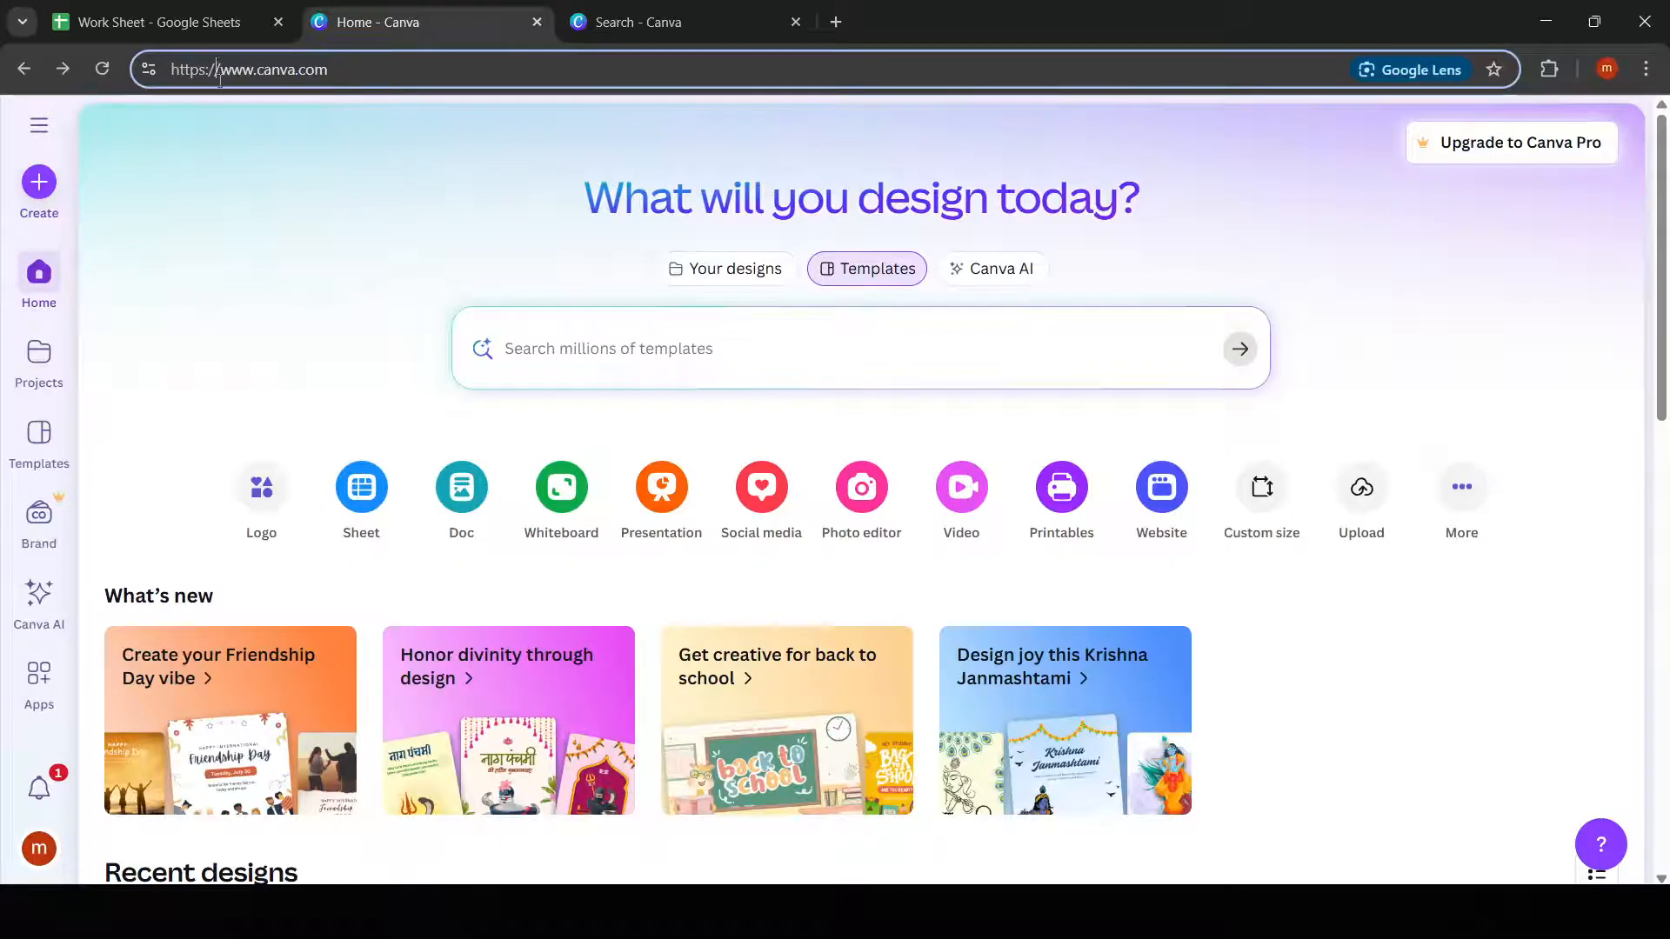
{"action": "left_click", "coordinate": [262, 182]}
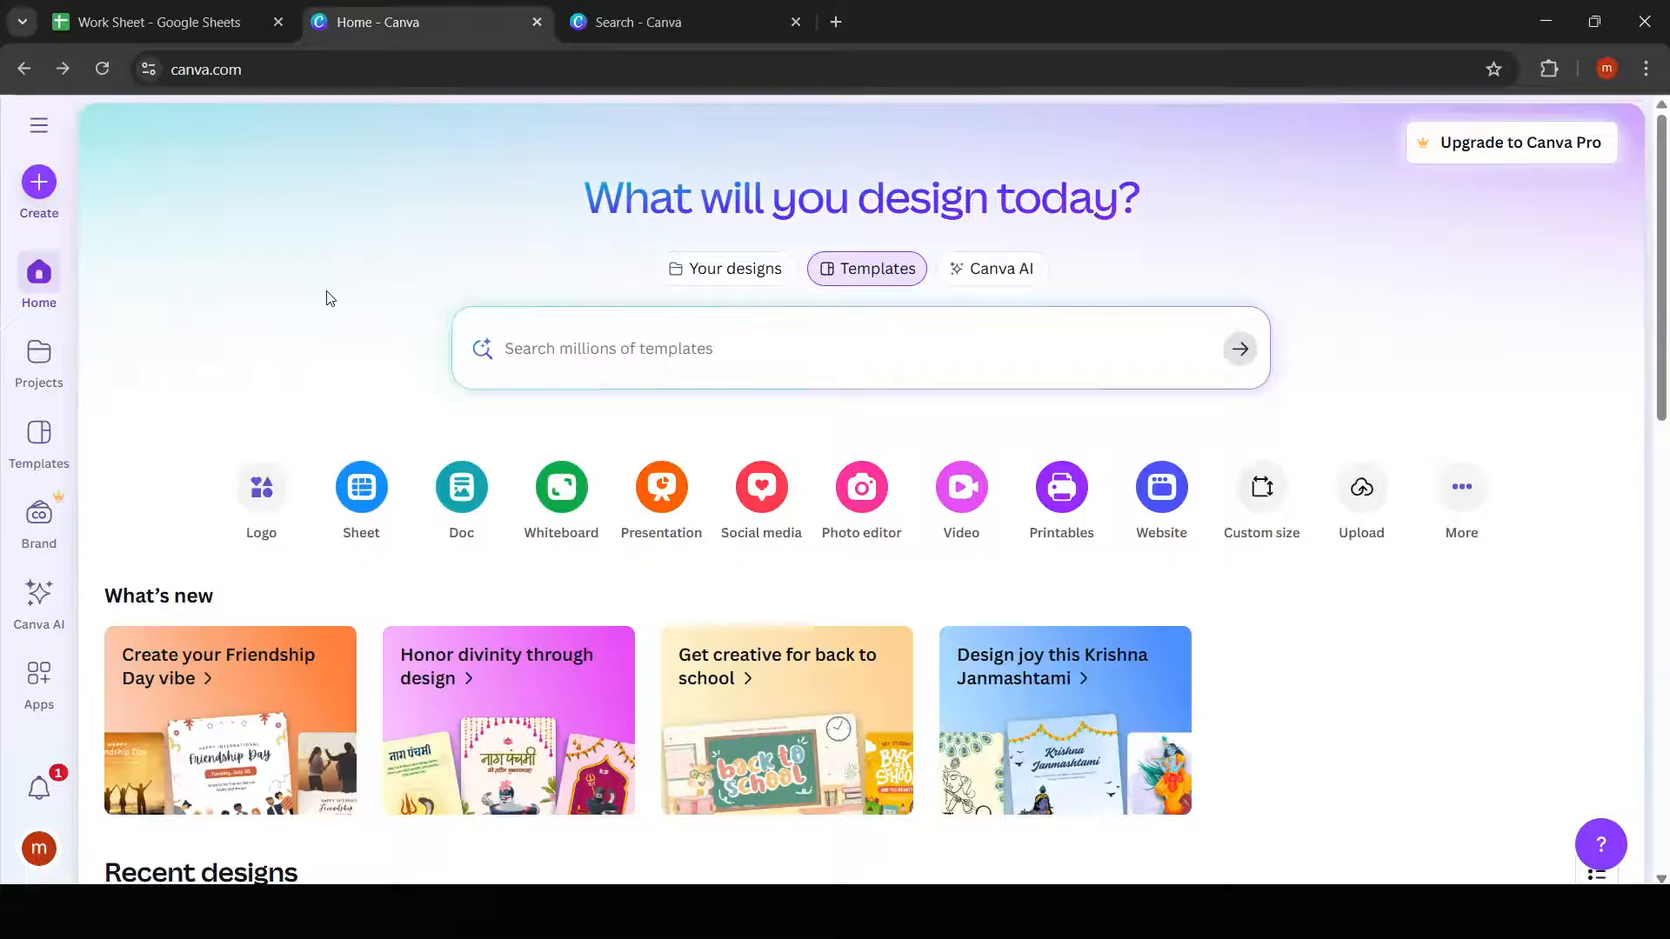
- Browse the suggested templates for a new design and open the "Enjoy every moment of your life" template
{"action": "left_click", "coordinate": [38, 187]}
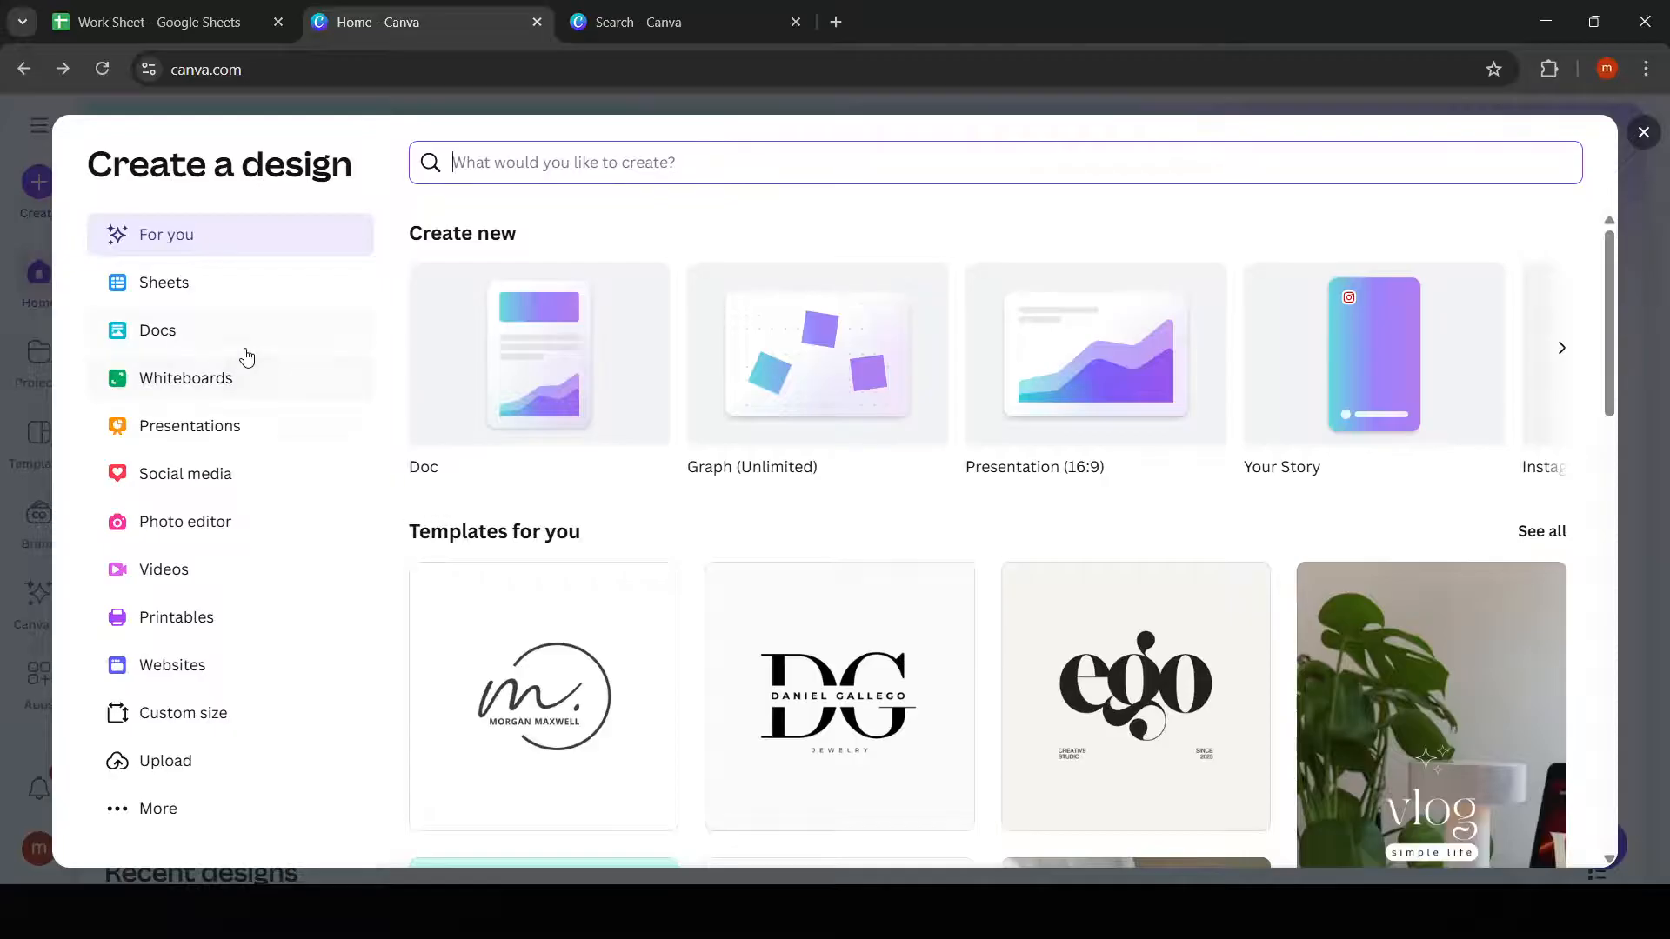
{"action": "scroll", "coordinate": [671, 589], "scroll_direction": "down", "scroll_amount": 3}
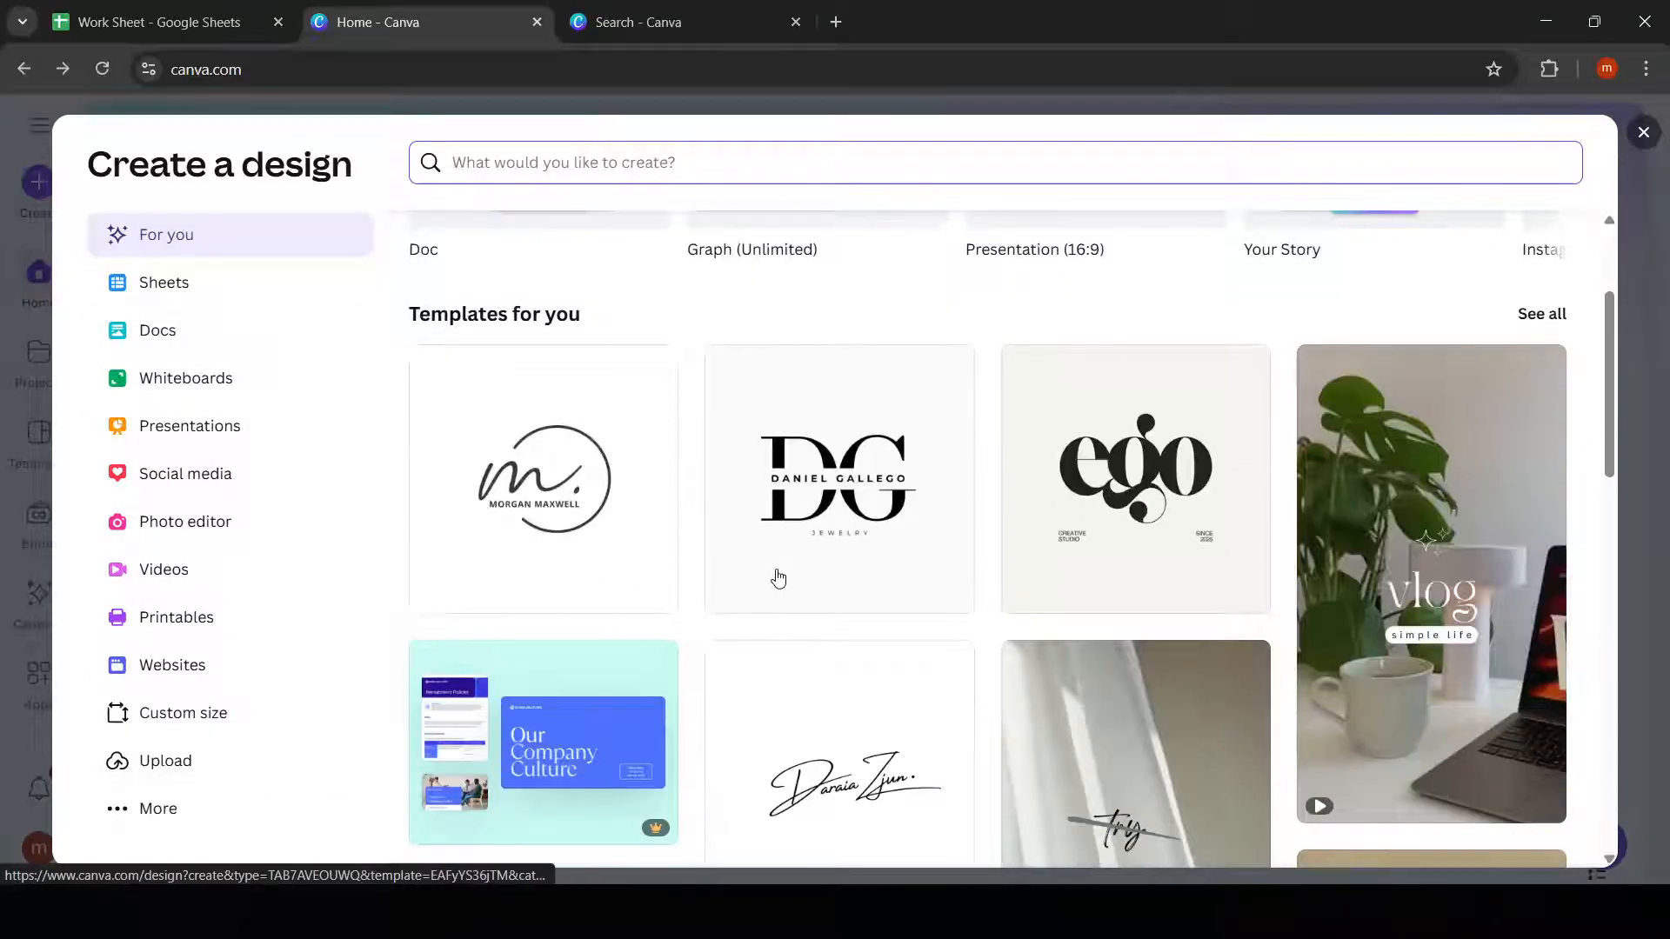
{"action": "scroll", "coordinate": [727, 626], "scroll_direction": "down", "scroll_amount": 3}
{"action": "scroll", "coordinate": [923, 649], "scroll_direction": "down", "scroll_amount": 6}
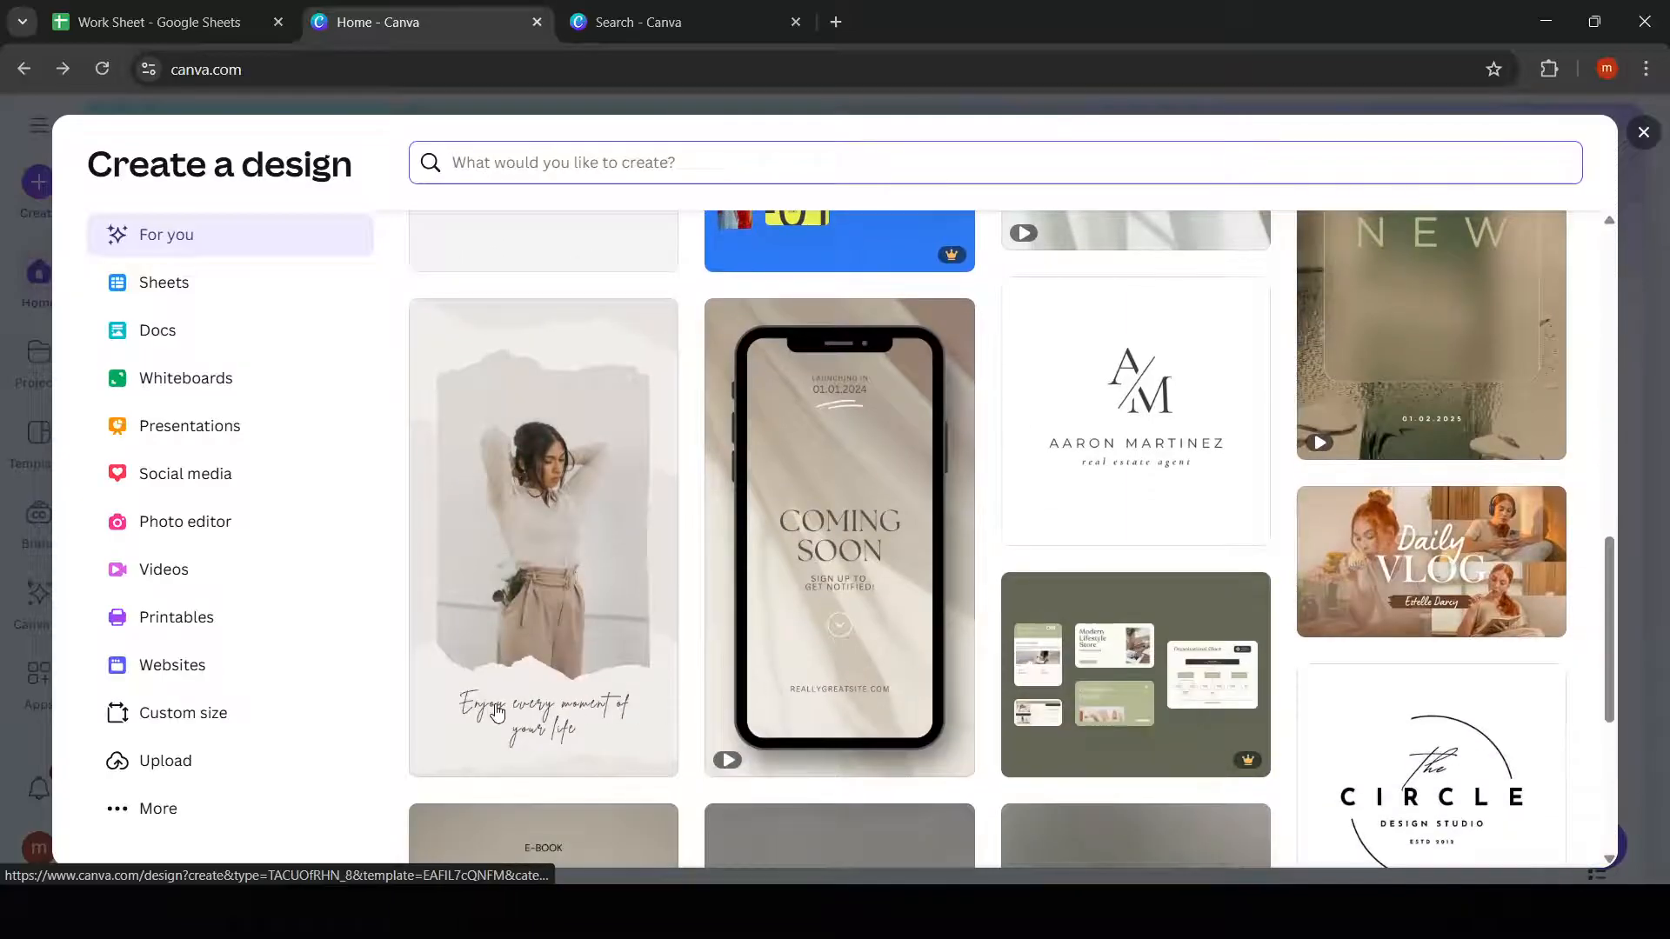
{"action": "left_click", "coordinate": [557, 711]}
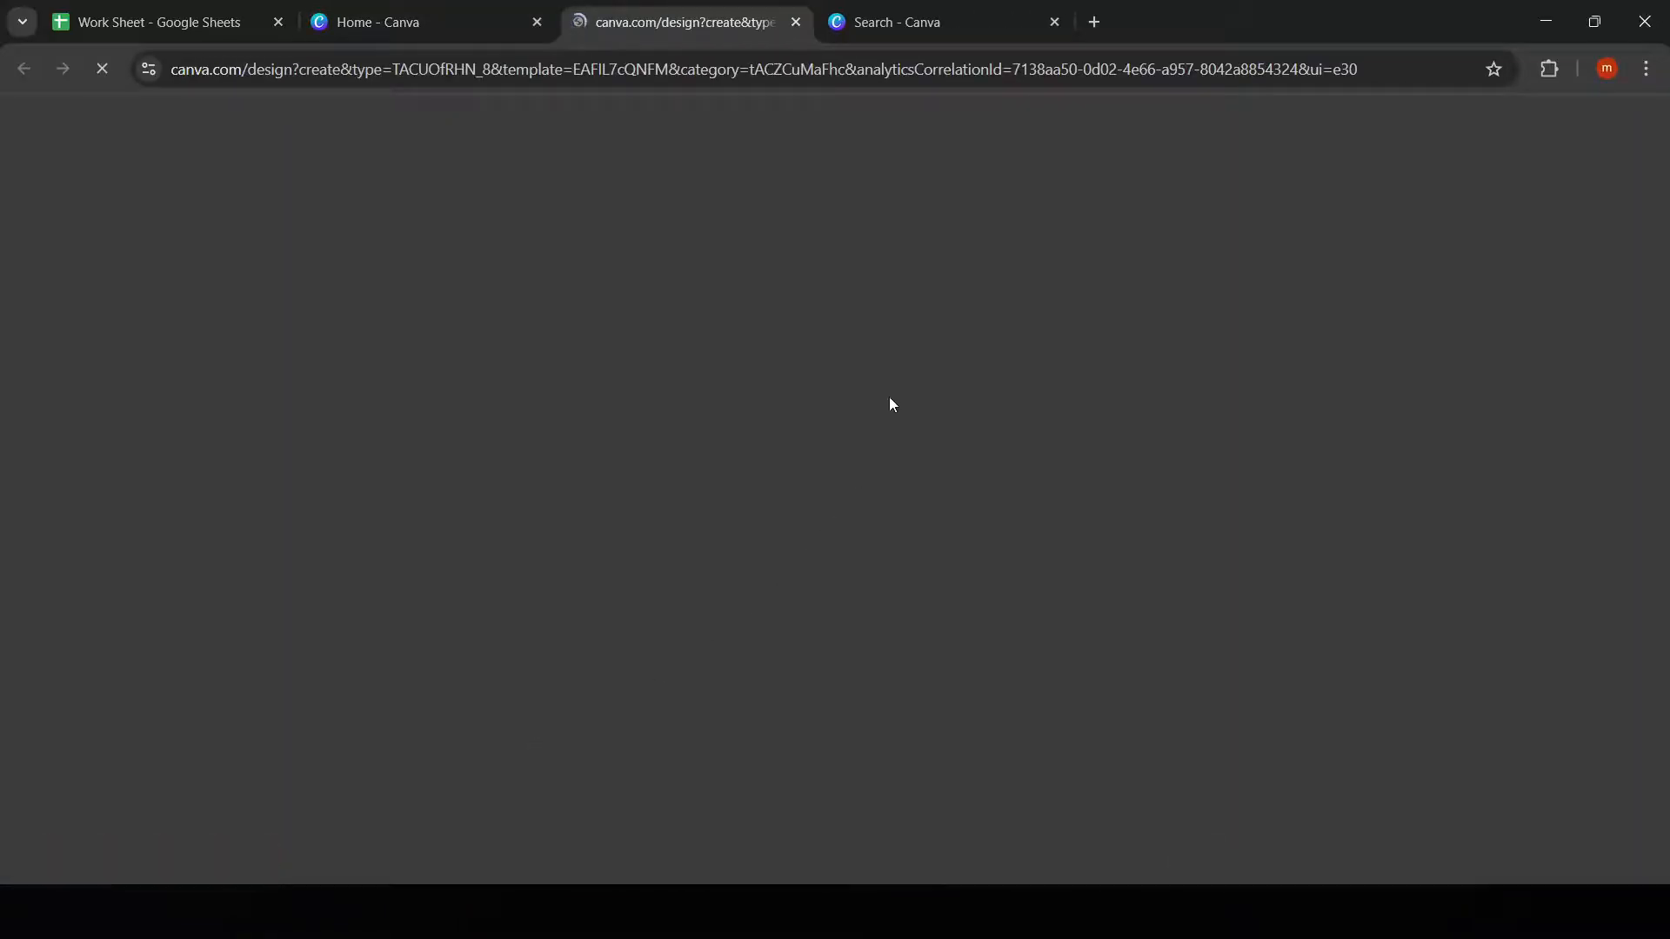
- Preview the Black White Minimalist Simple Monogram Typography Logo template in the template search tab and close the preview
{"action": "left_click", "coordinate": [917, 21]}
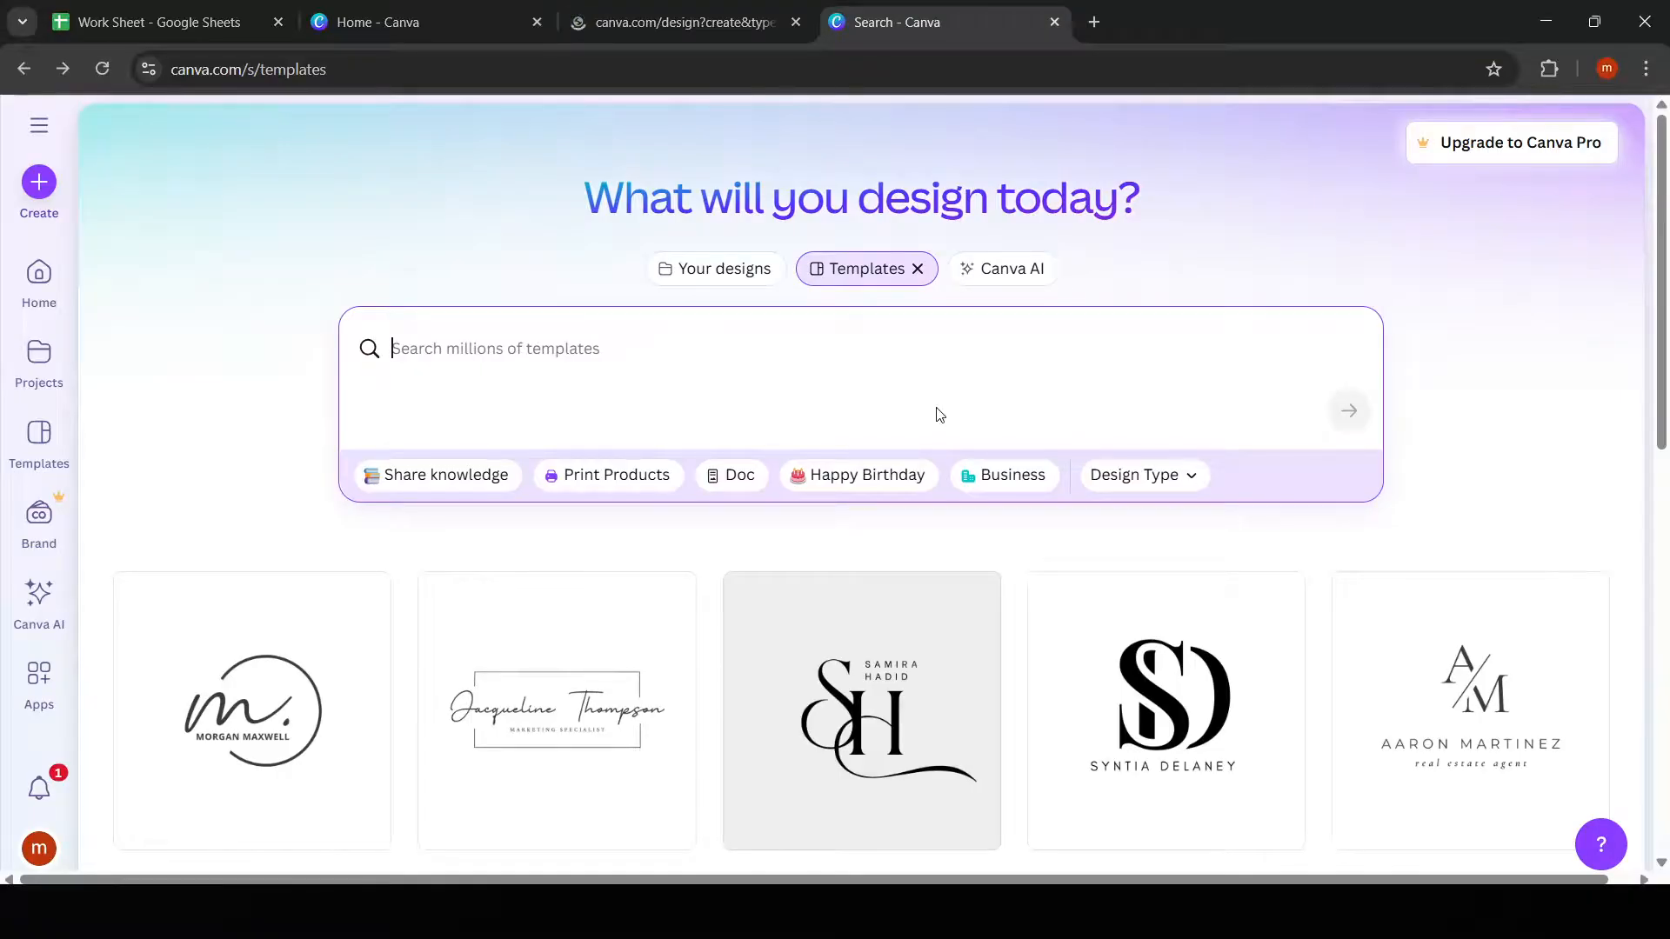
{"action": "scroll", "coordinate": [1566, 408], "scroll_direction": "down", "scroll_amount": 3}
{"action": "left_click", "coordinate": [1469, 487]}
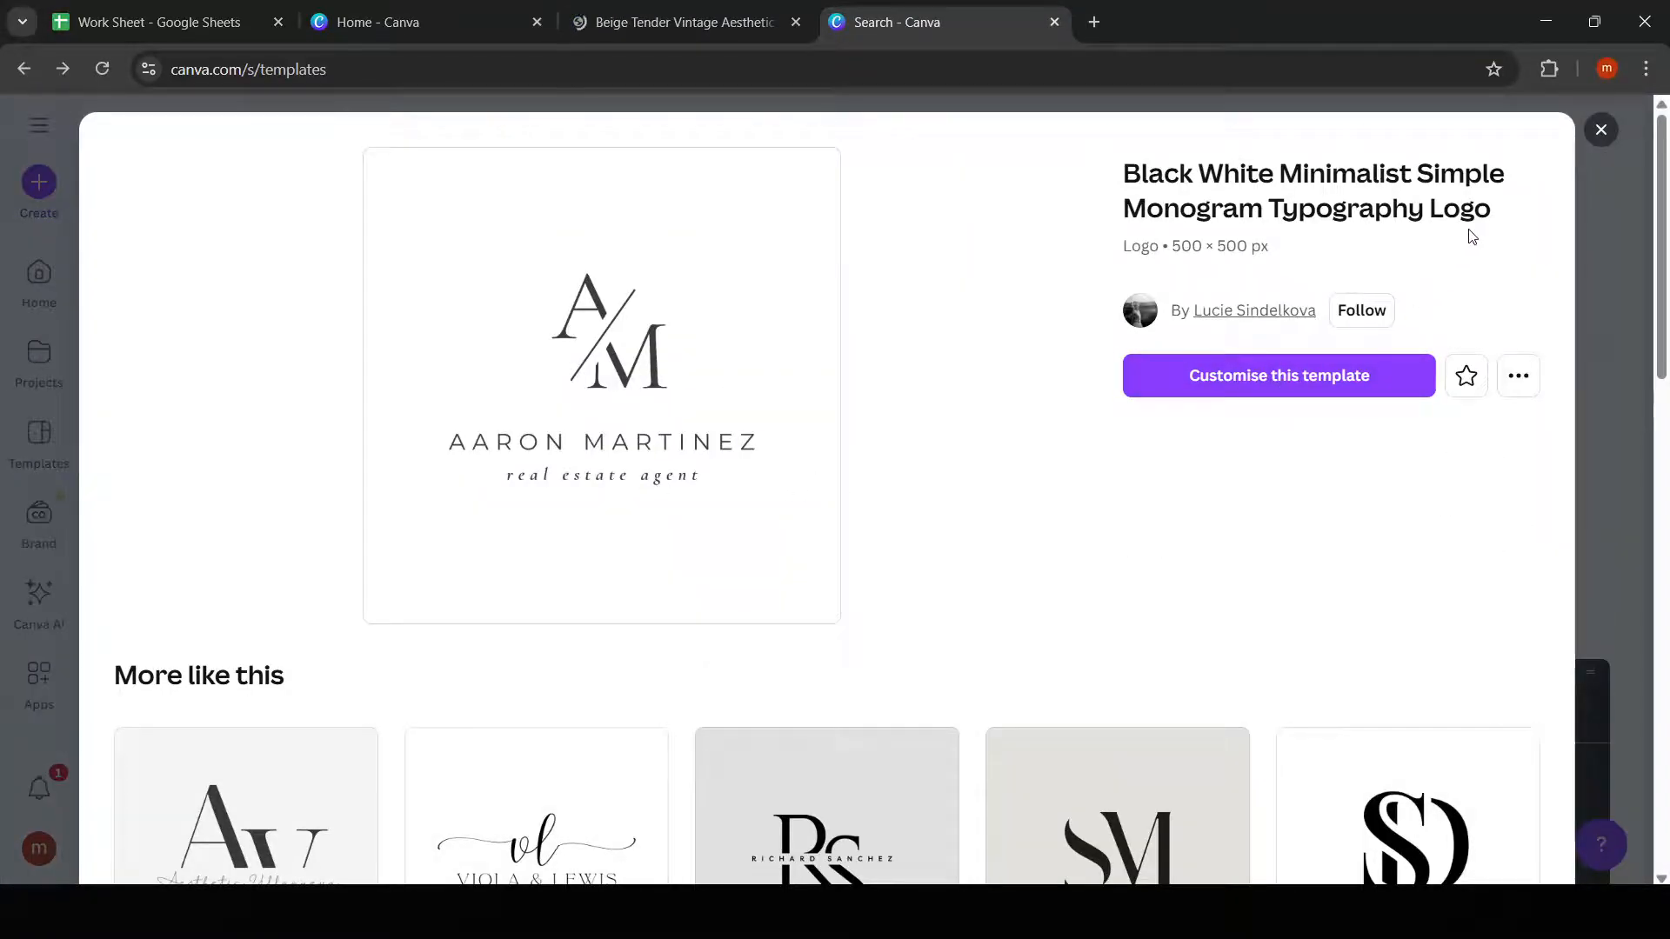
{"action": "left_click", "coordinate": [1601, 130]}
- Return to the design creation window in the Home tab and create a new blank Doc
{"action": "left_click", "coordinate": [368, 12]}
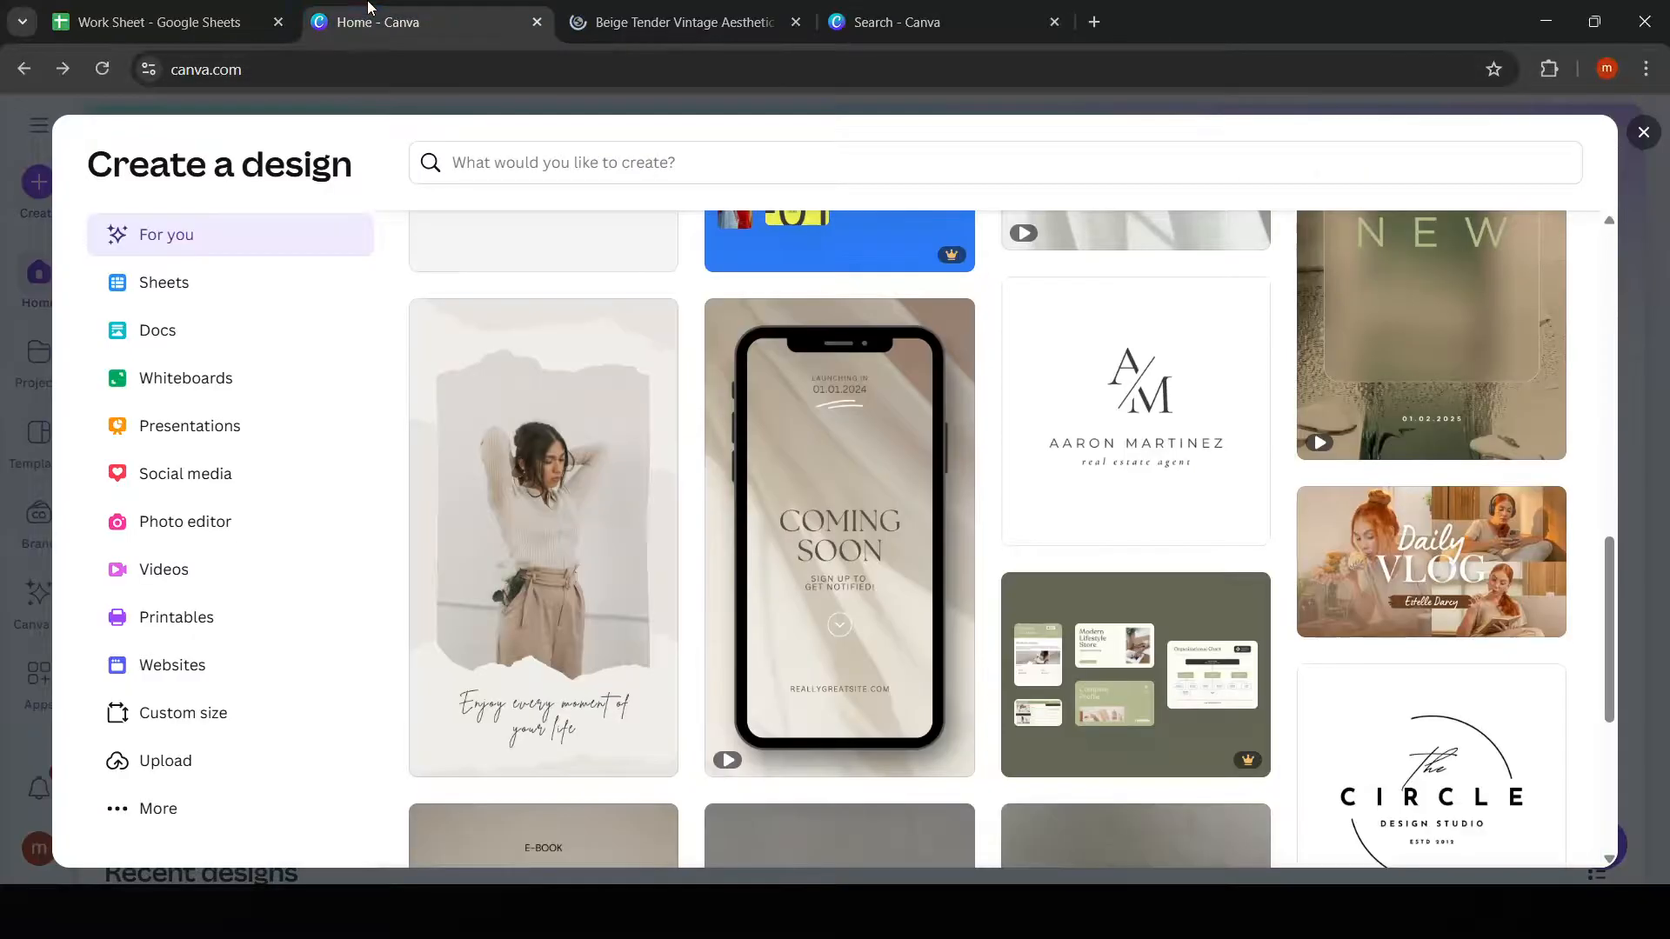
{"action": "left_click", "coordinate": [247, 338]}
{"action": "left_click", "coordinate": [452, 365]}
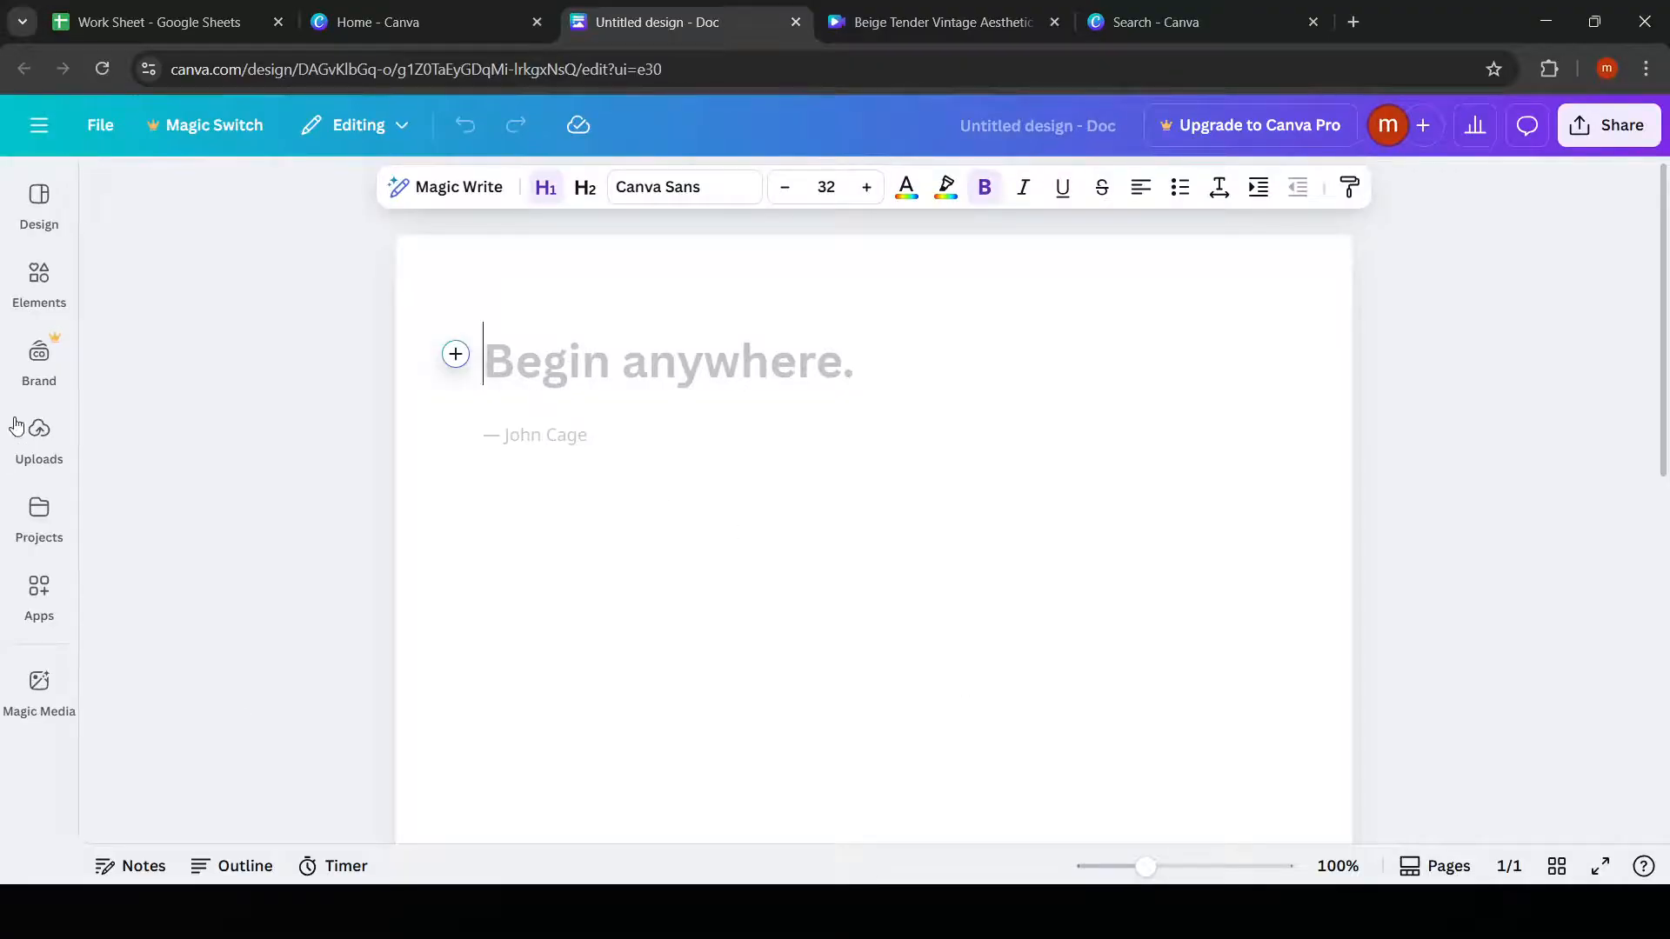
- Insert the aerial photo of a green field and the photo of three farm workers from the elements library
{"action": "left_click", "coordinate": [38, 300]}
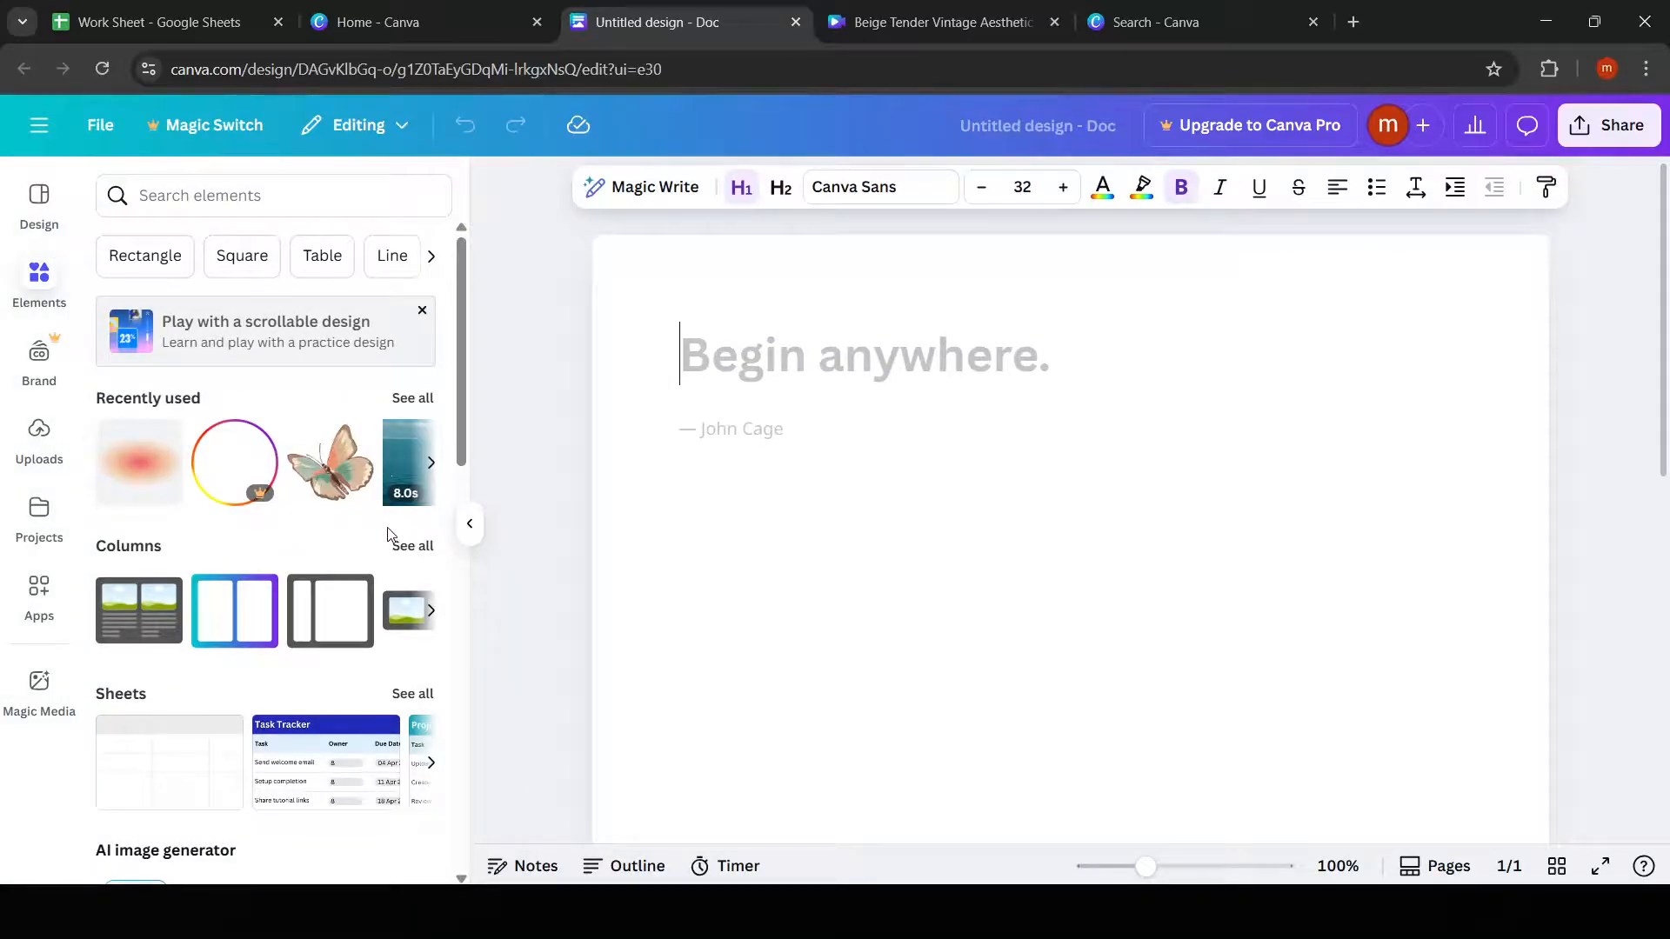
{"action": "scroll", "coordinate": [344, 548], "scroll_direction": "down", "scroll_amount": 9}
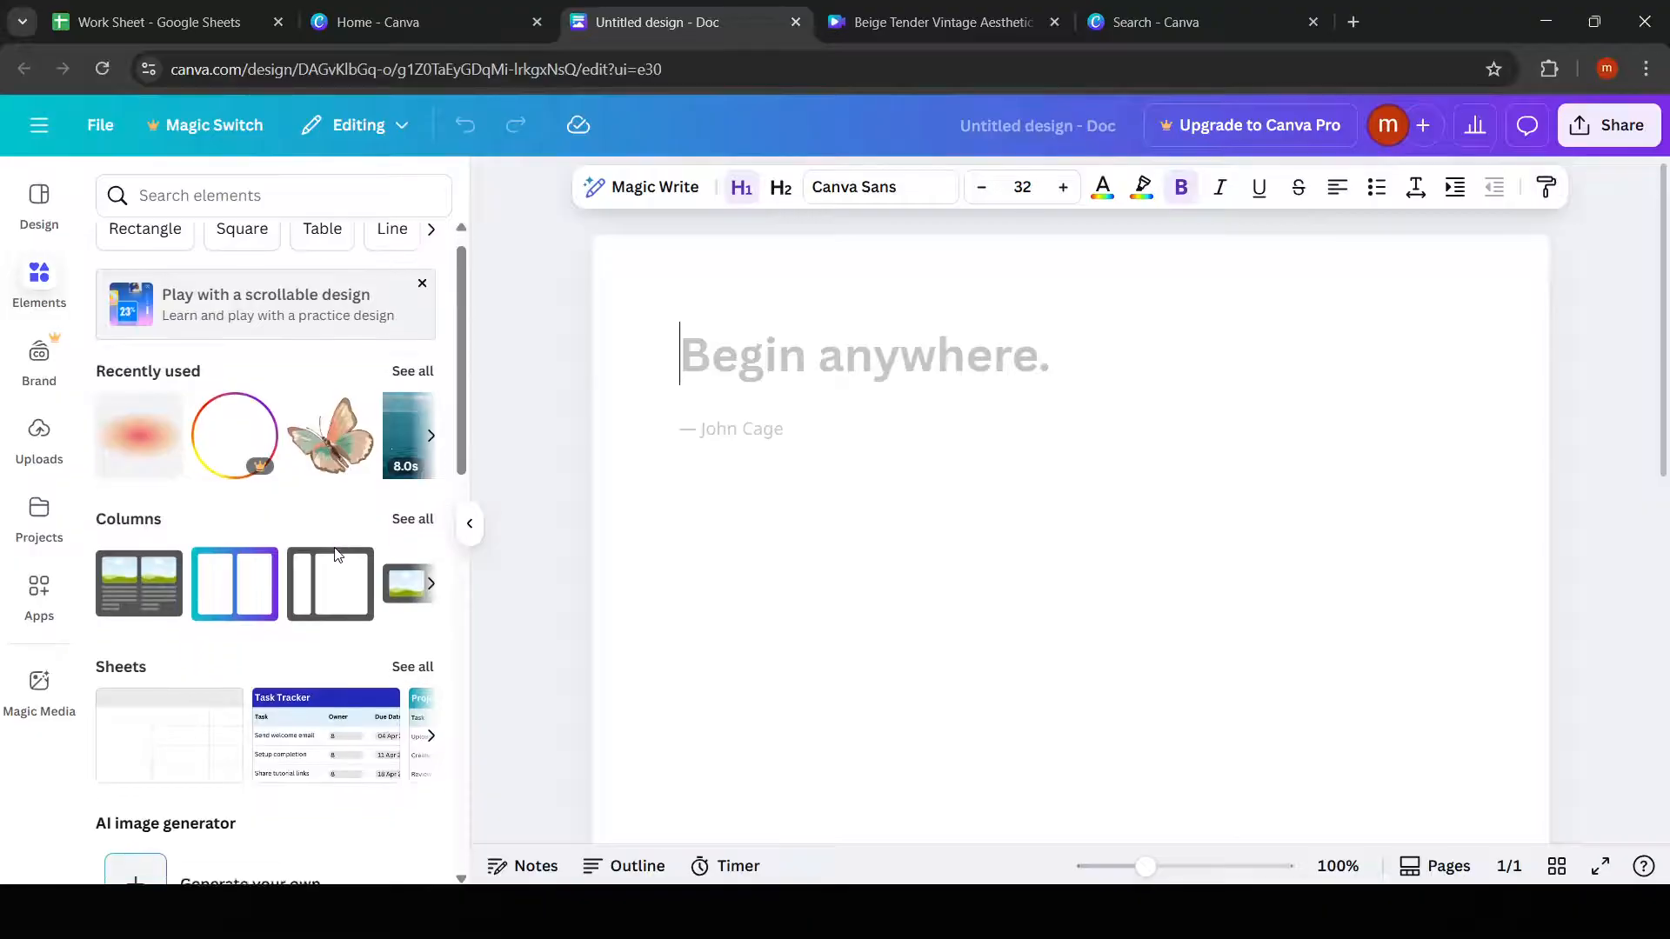
{"action": "scroll", "coordinate": [333, 554], "scroll_direction": "down", "scroll_amount": 5}
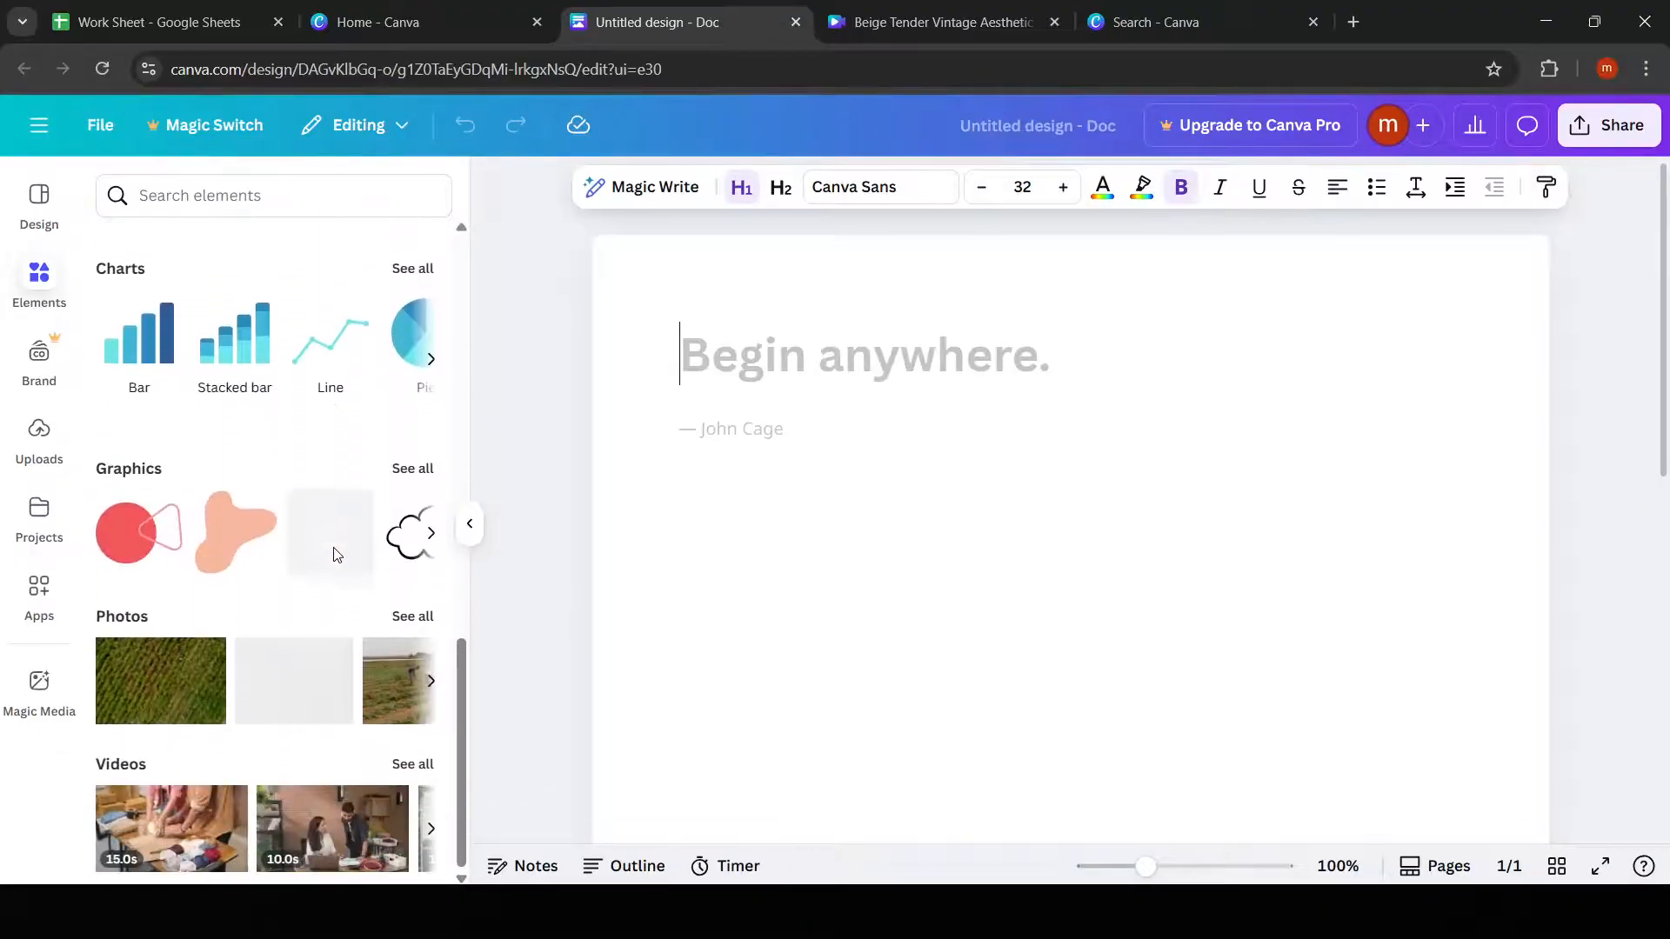
{"action": "left_click", "coordinate": [164, 665]}
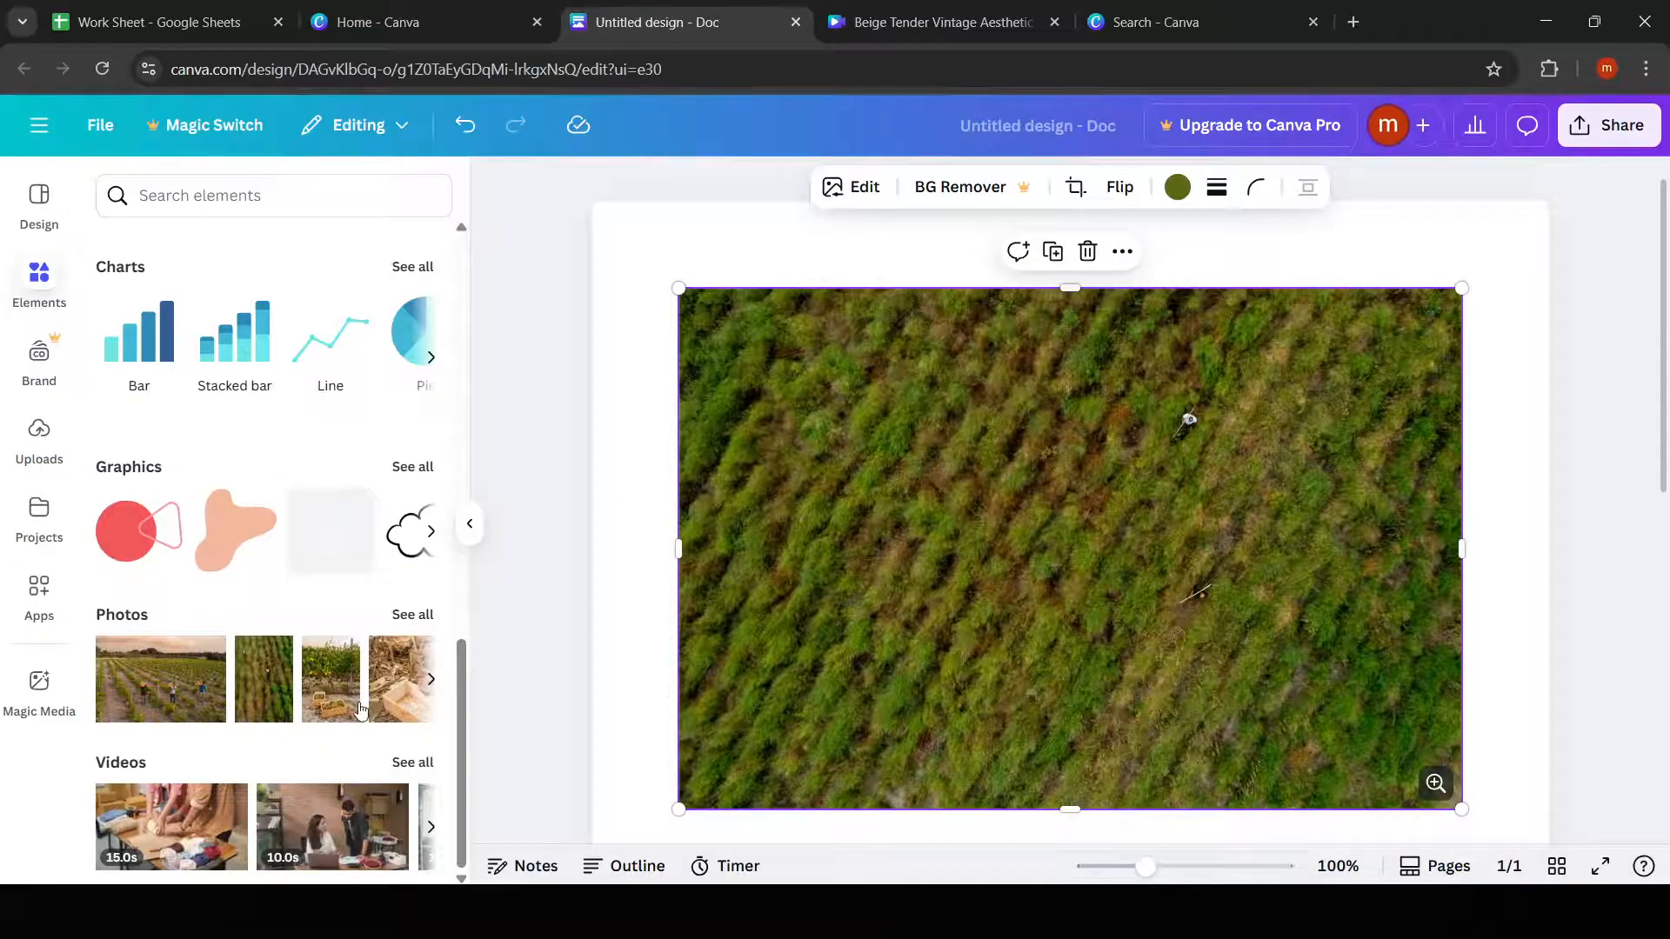
{"action": "left_click", "coordinate": [431, 679]}
{"action": "left_click", "coordinate": [337, 690]}
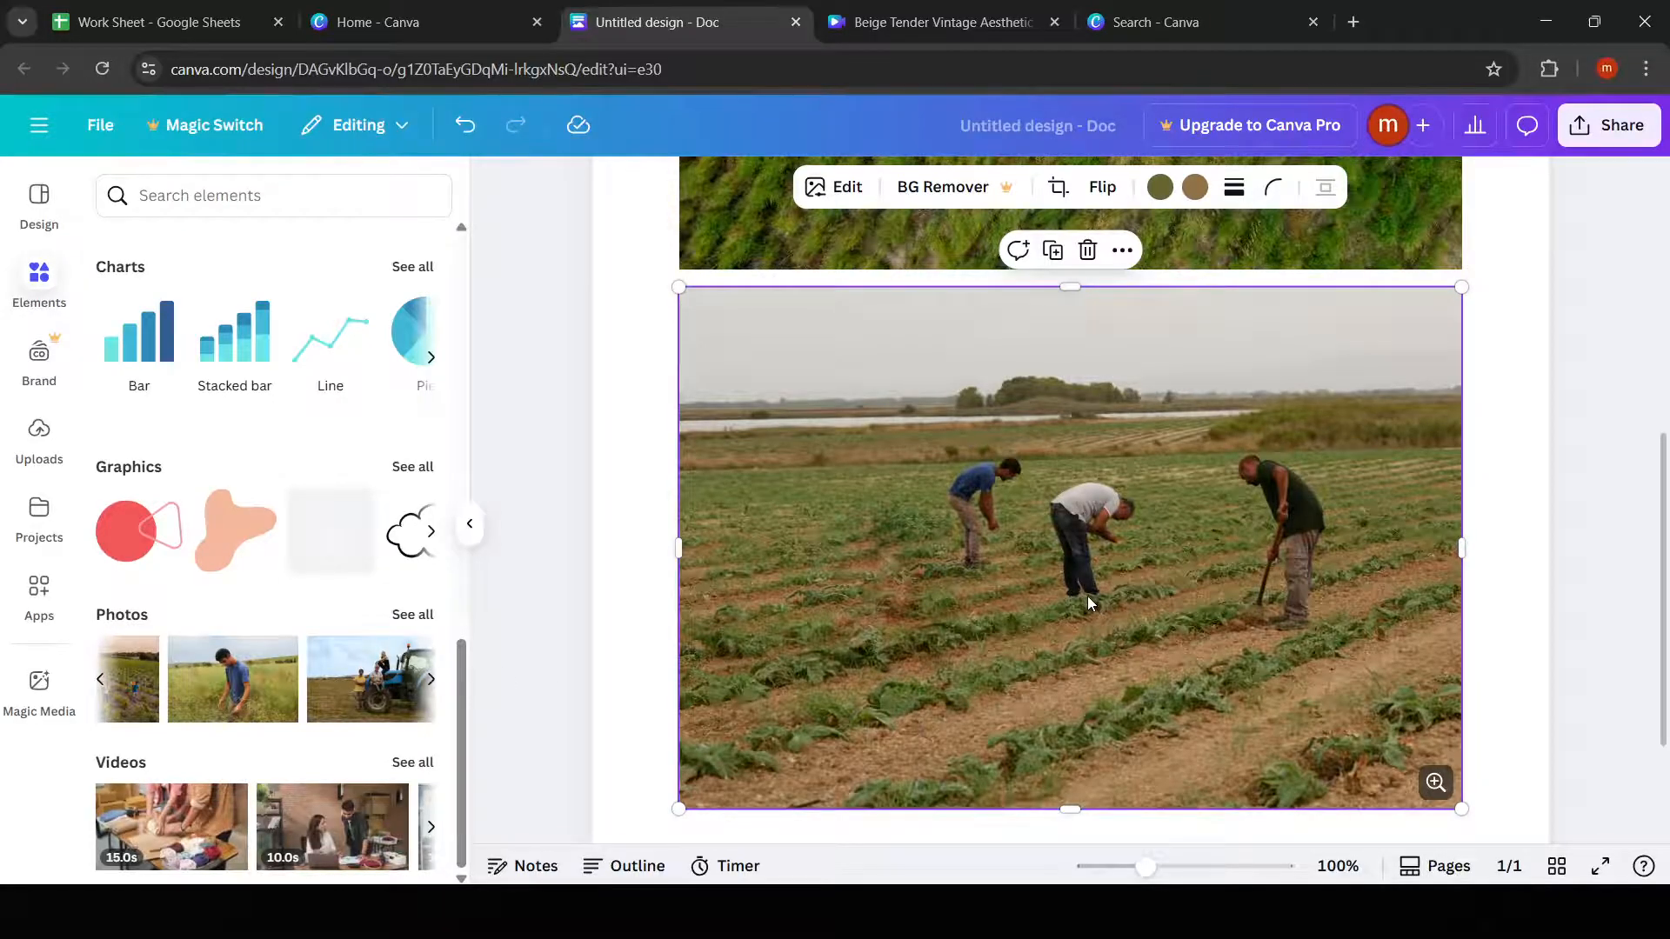
- Delete the farm workers photo and the green field photo from the document
{"action": "key", "text": "Delete"}
{"action": "scroll", "coordinate": [972, 519], "scroll_direction": "up", "scroll_amount": 5}
{"action": "left_click", "coordinate": [967, 494]}
{"action": "key", "text": "Delete"}
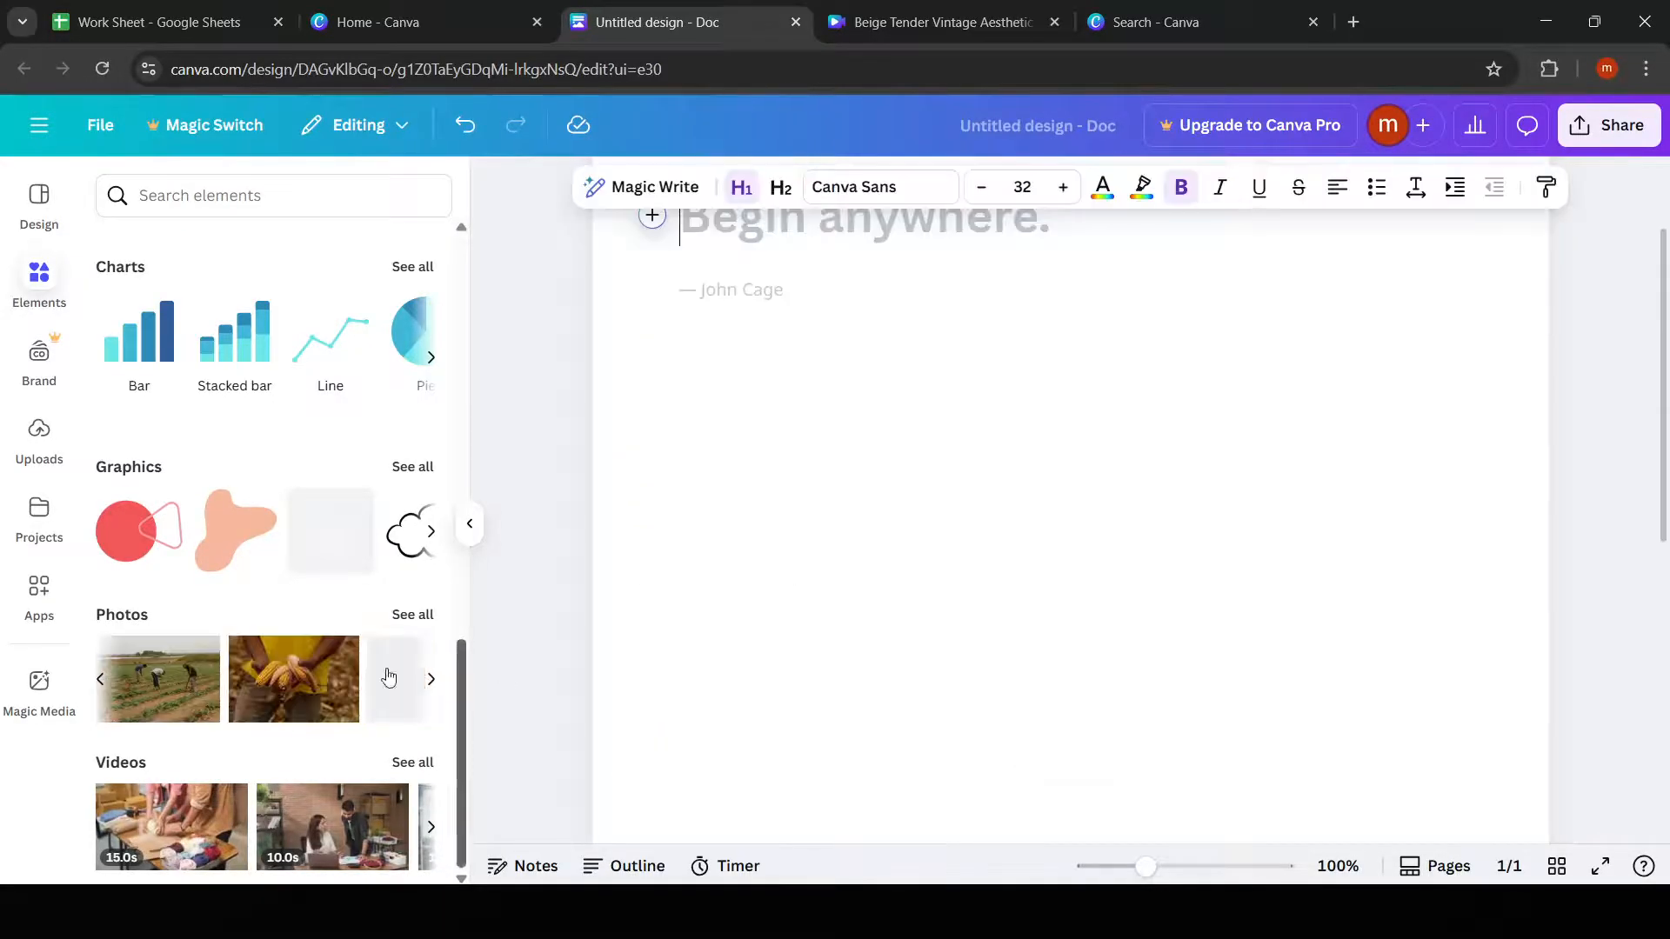
- Insert the stock video of two people working at an office desk and delete it again
{"action": "left_click", "coordinate": [339, 815]}
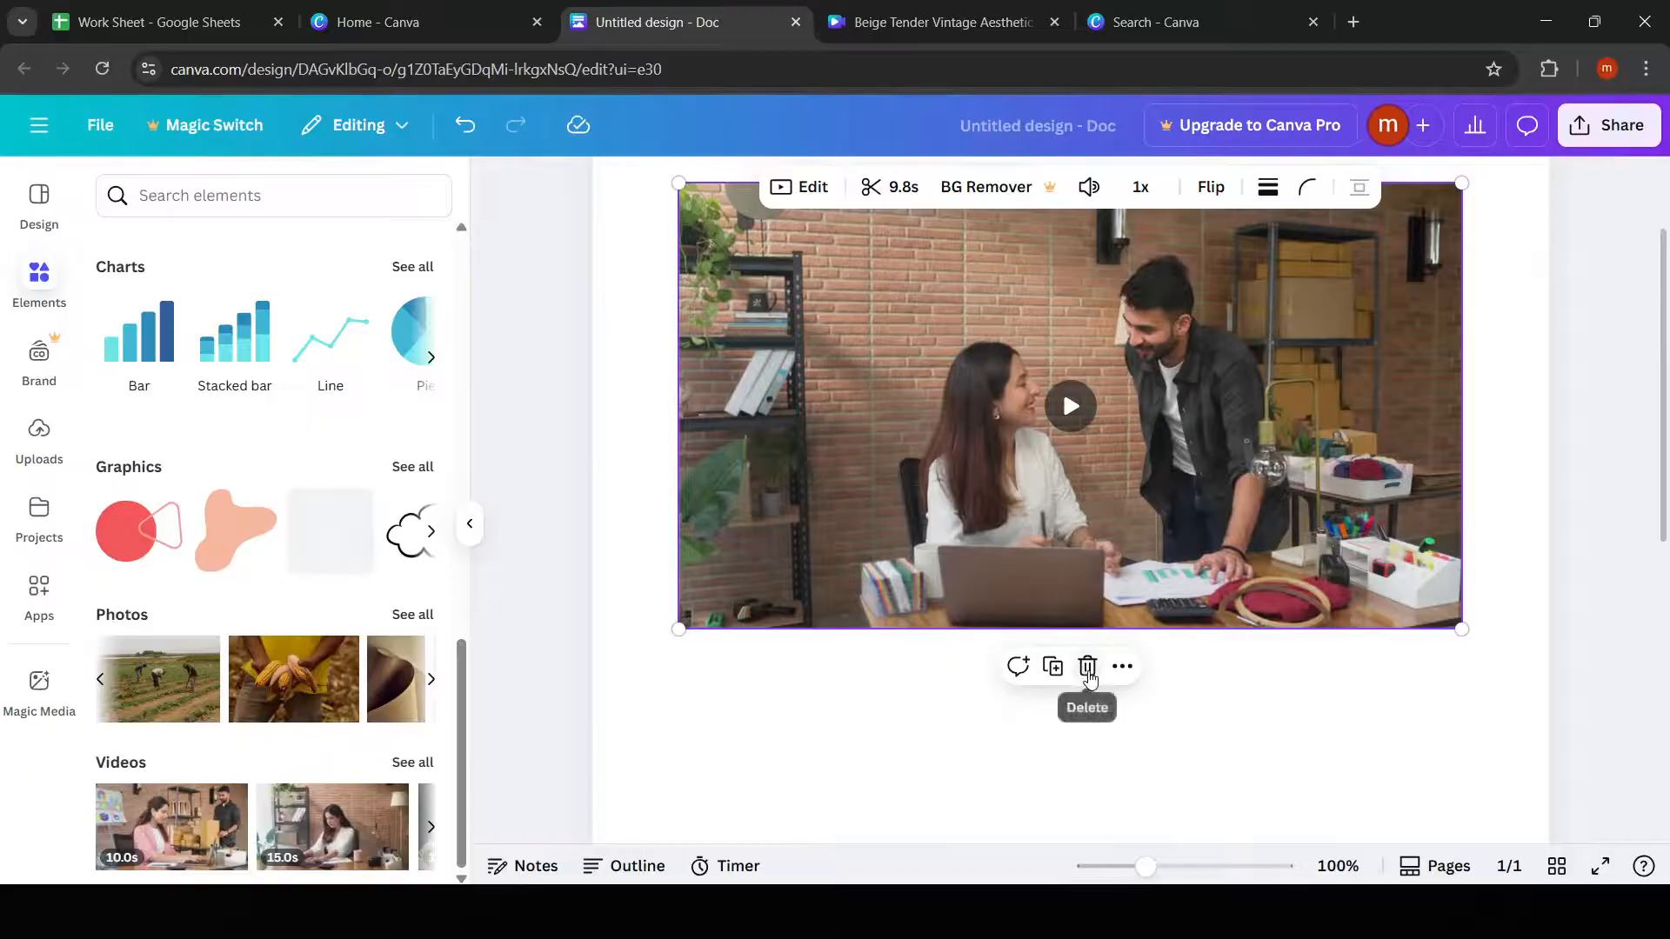
{"action": "left_click", "coordinate": [1087, 666]}
- Look up elements with the suggested Circle keyword
{"action": "scroll", "coordinate": [304, 428], "scroll_direction": "up", "scroll_amount": 10}
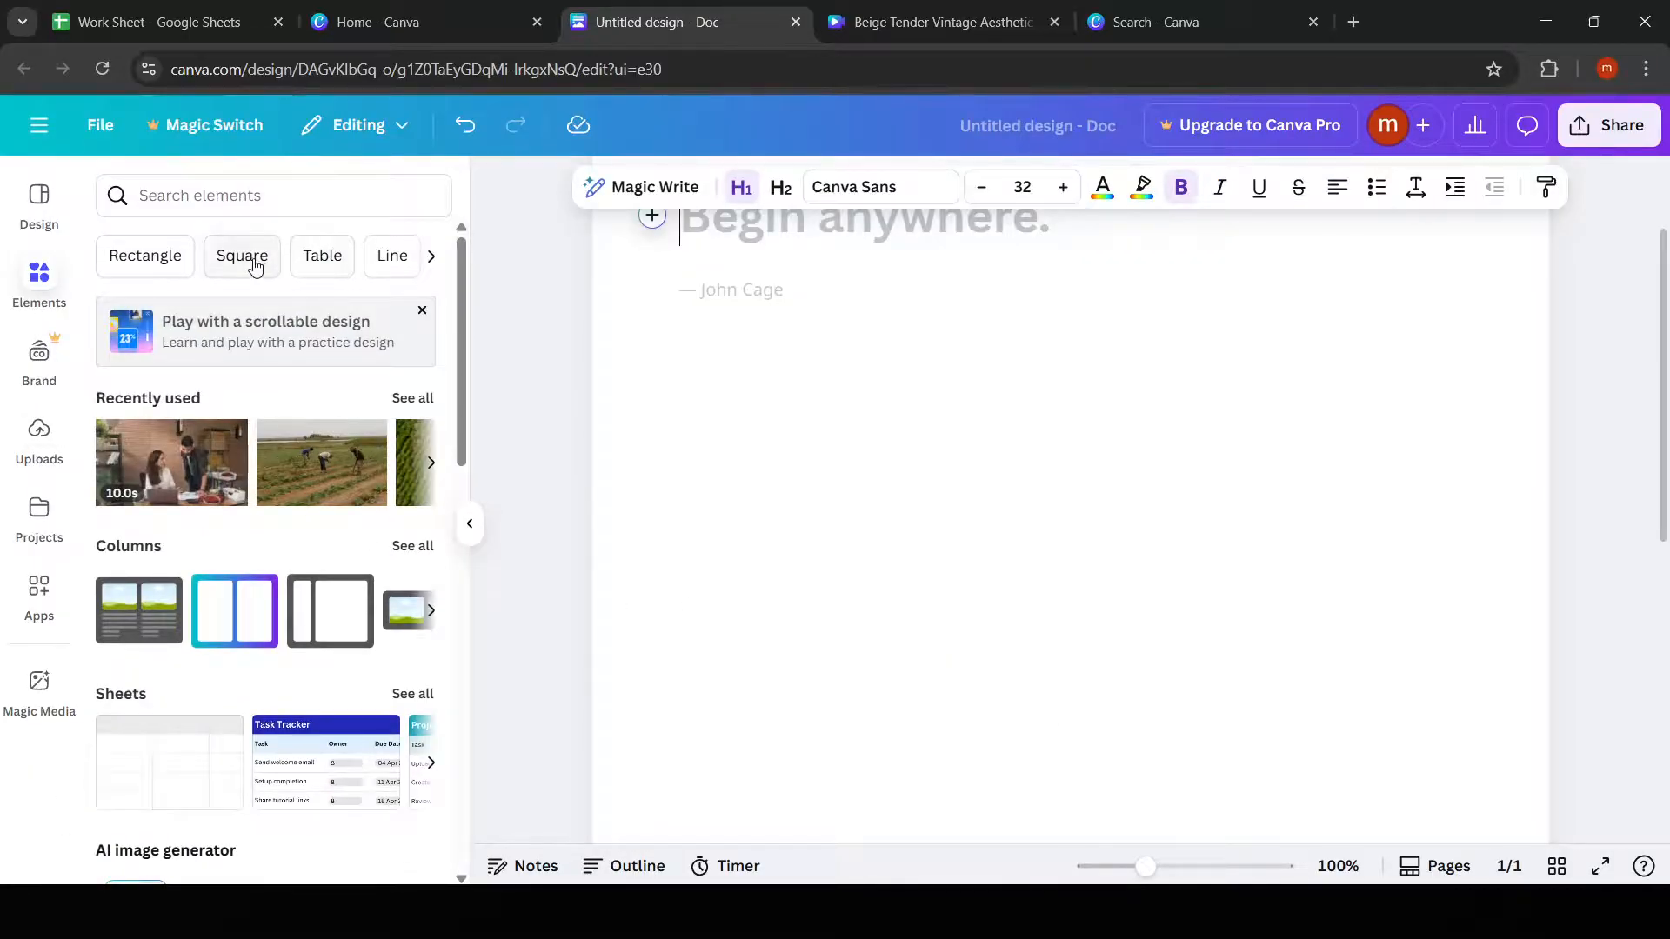
{"action": "left_click", "coordinate": [429, 253]}
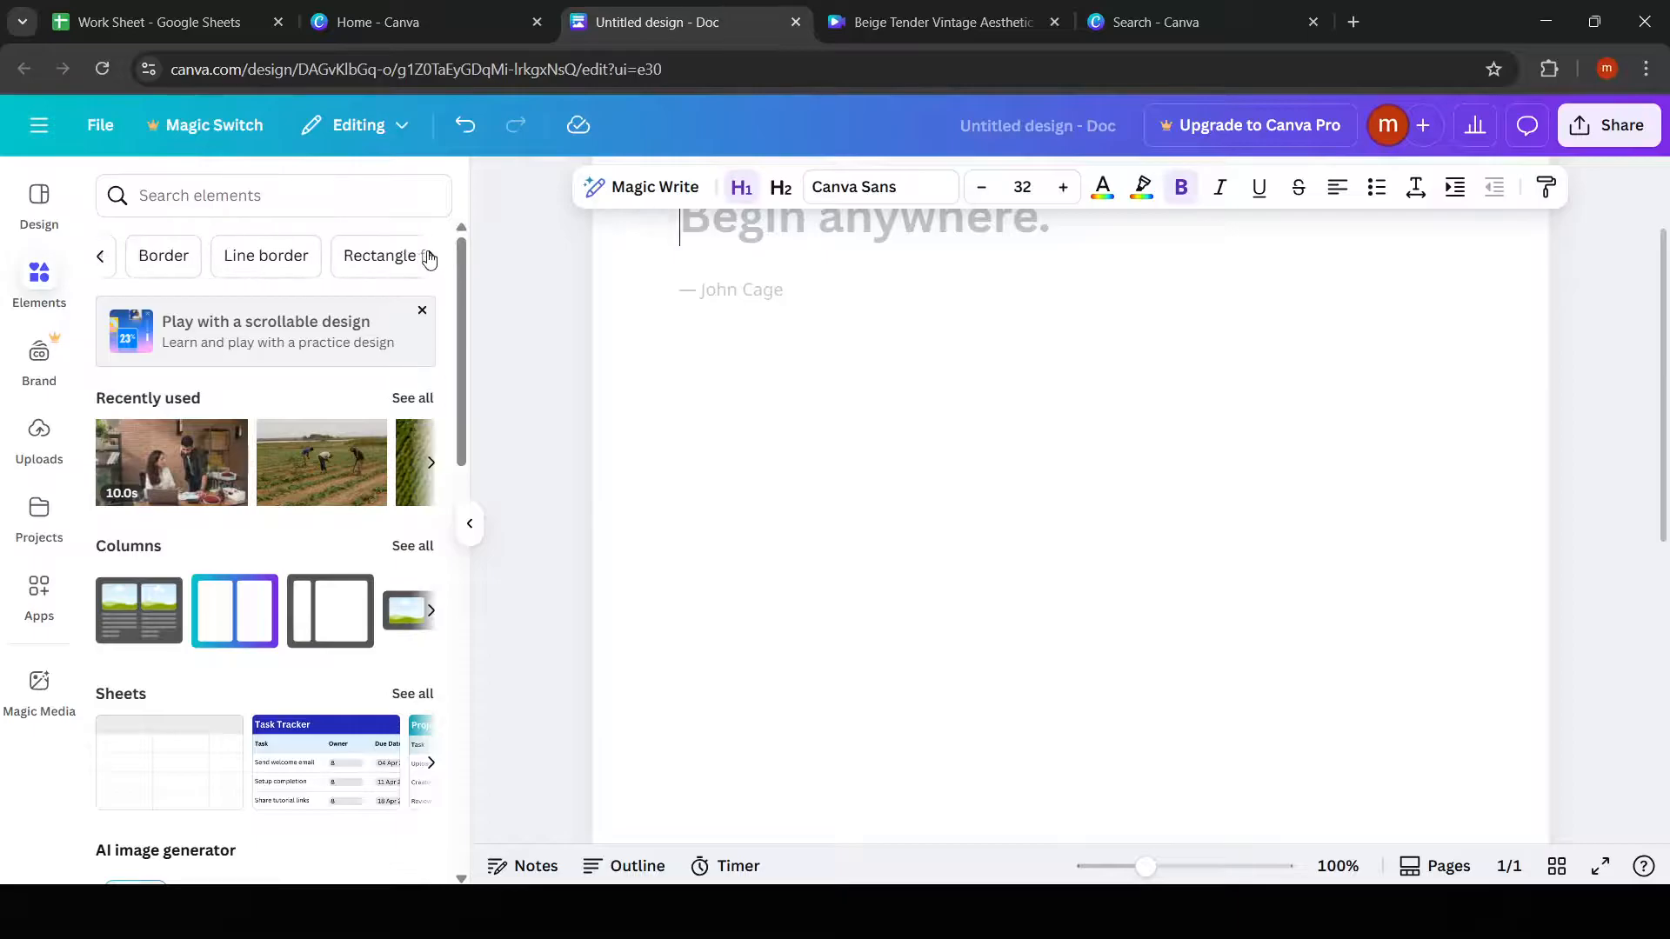
{"action": "left_click", "coordinate": [429, 258]}
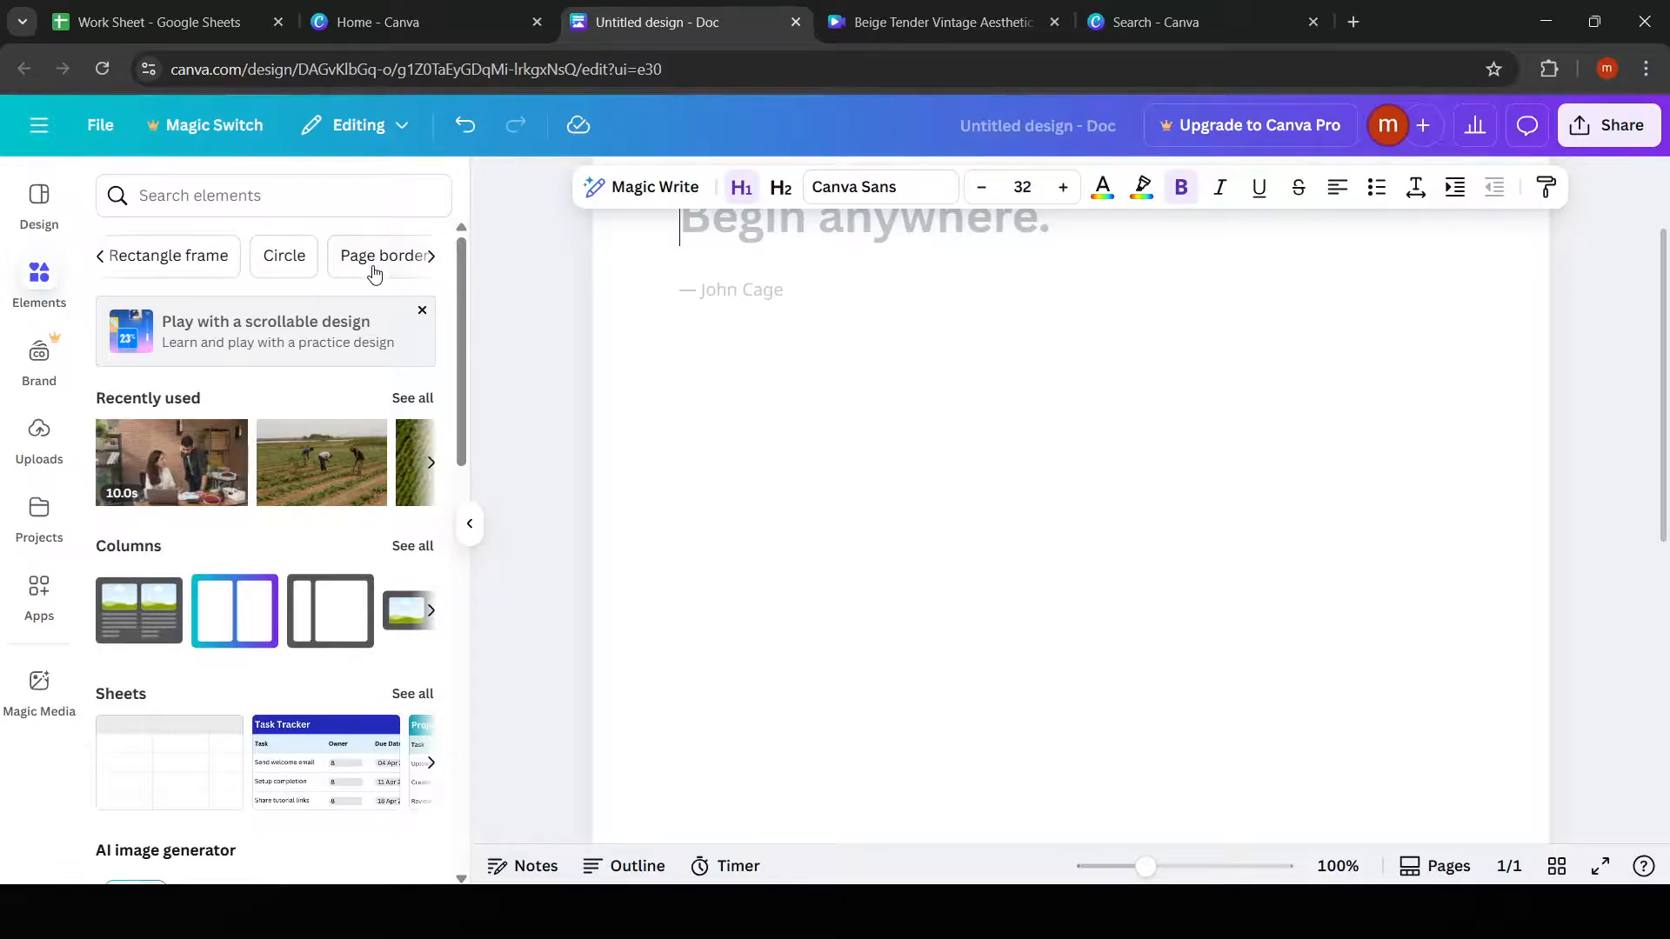
{"action": "left_click", "coordinate": [285, 261]}
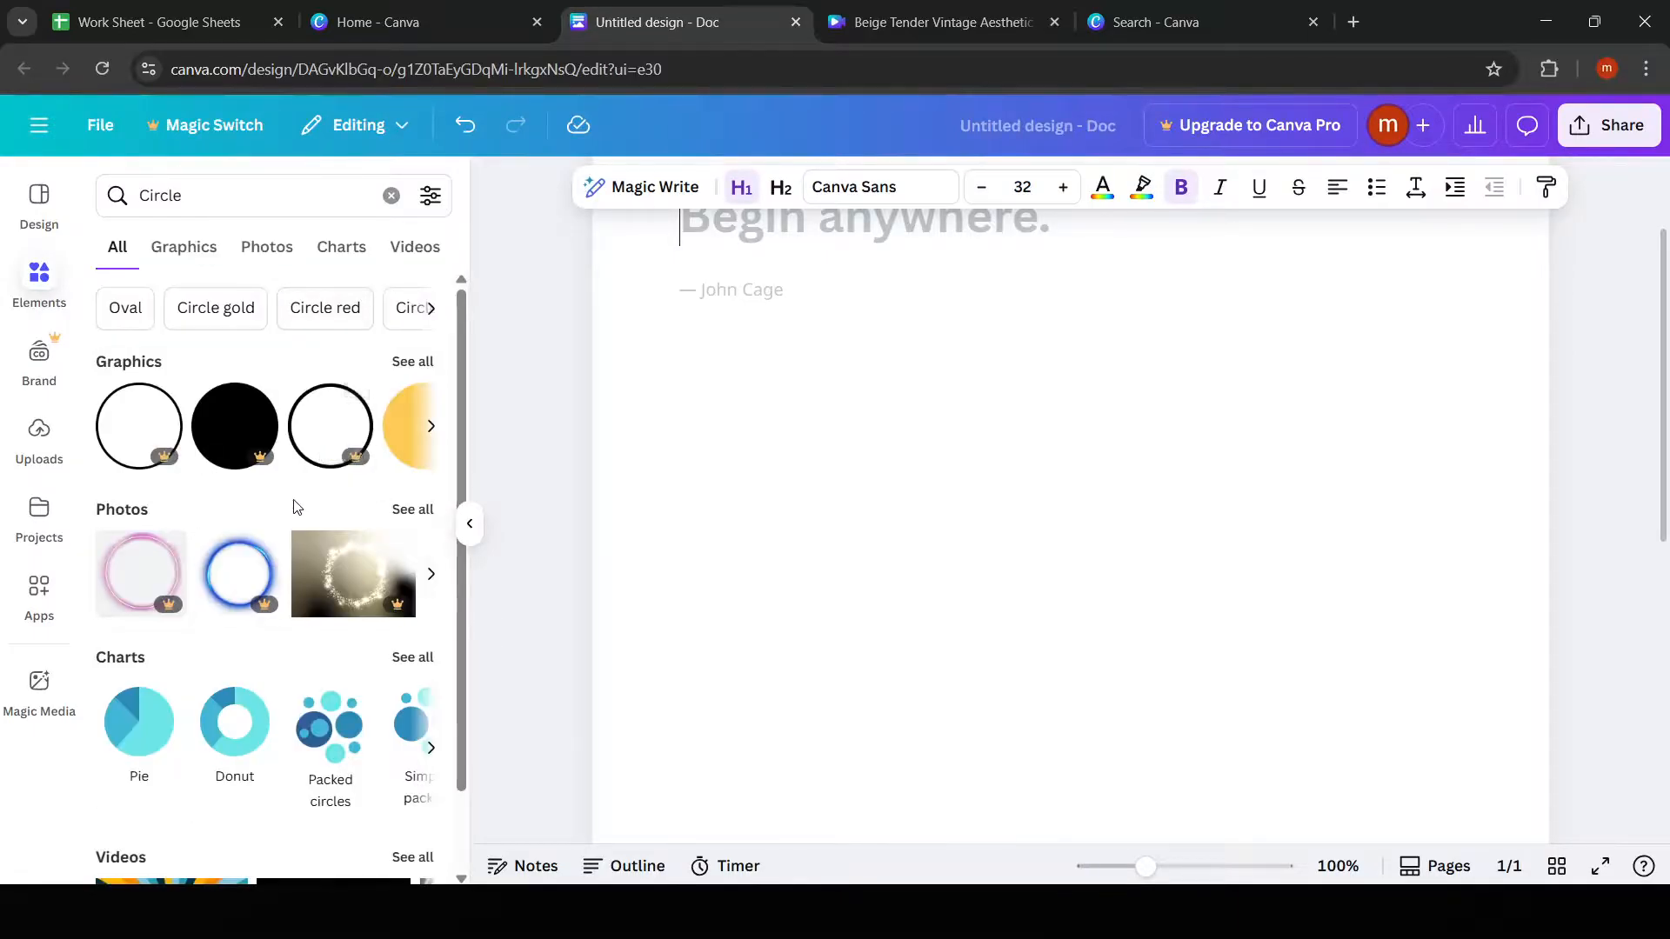
- Try the sparkling light circle photo at a larger size in the document and delete it
{"action": "left_click", "coordinate": [332, 597]}
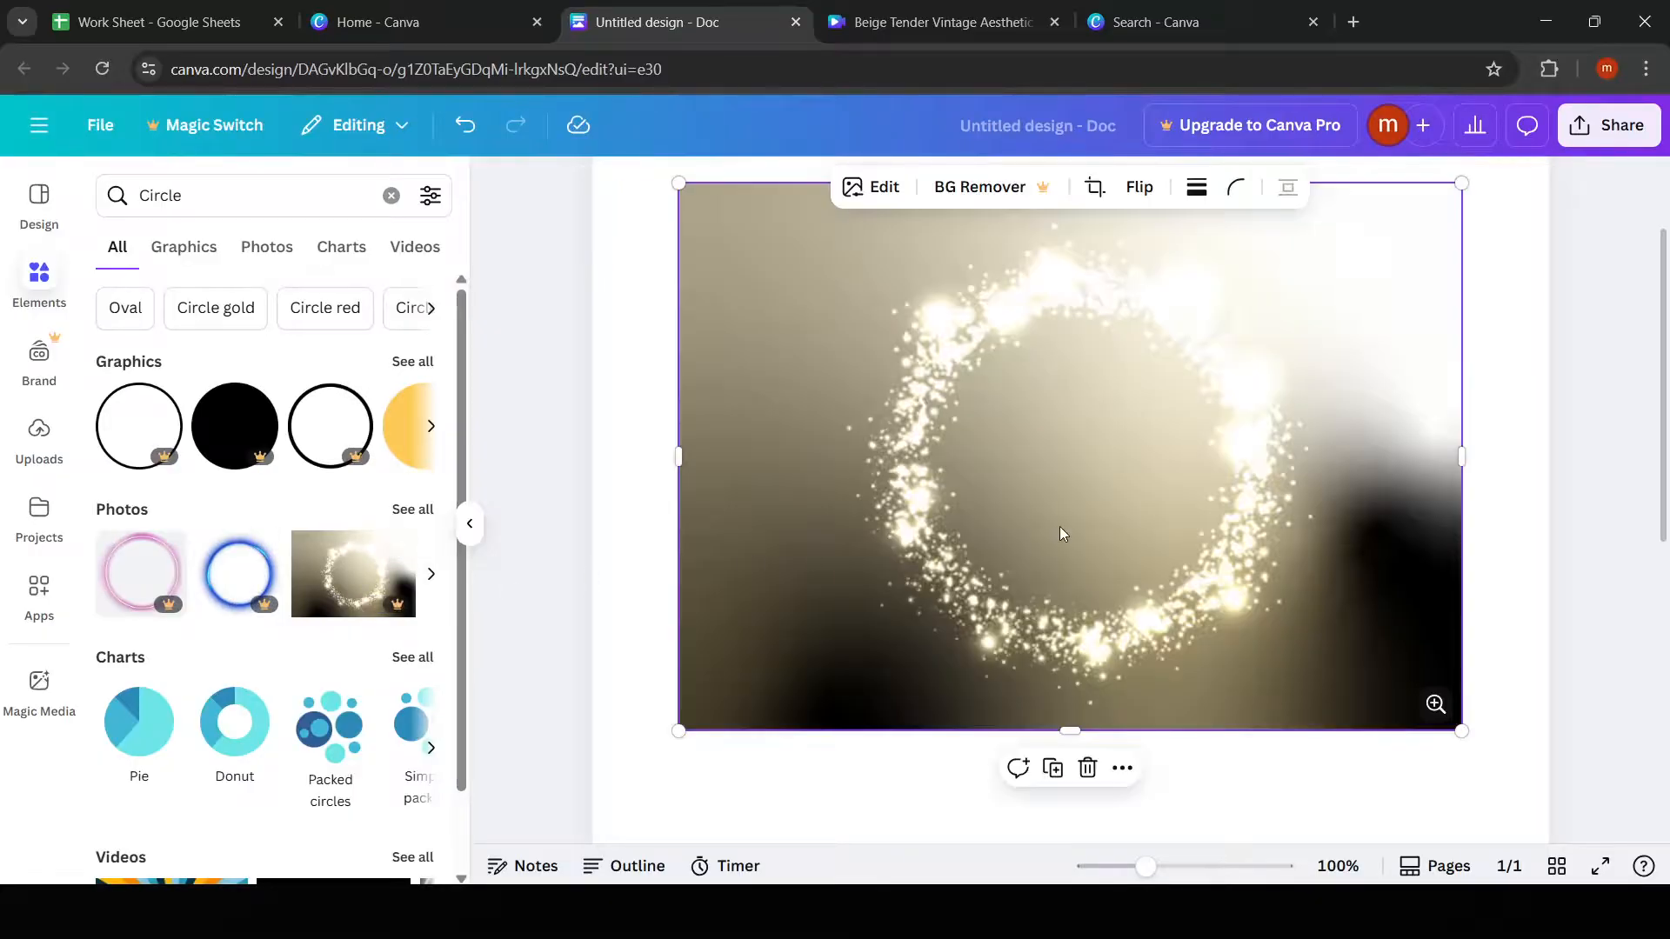
{"action": "left_click_drag", "start_coordinate": [700, 729], "coordinate": [641, 813]}
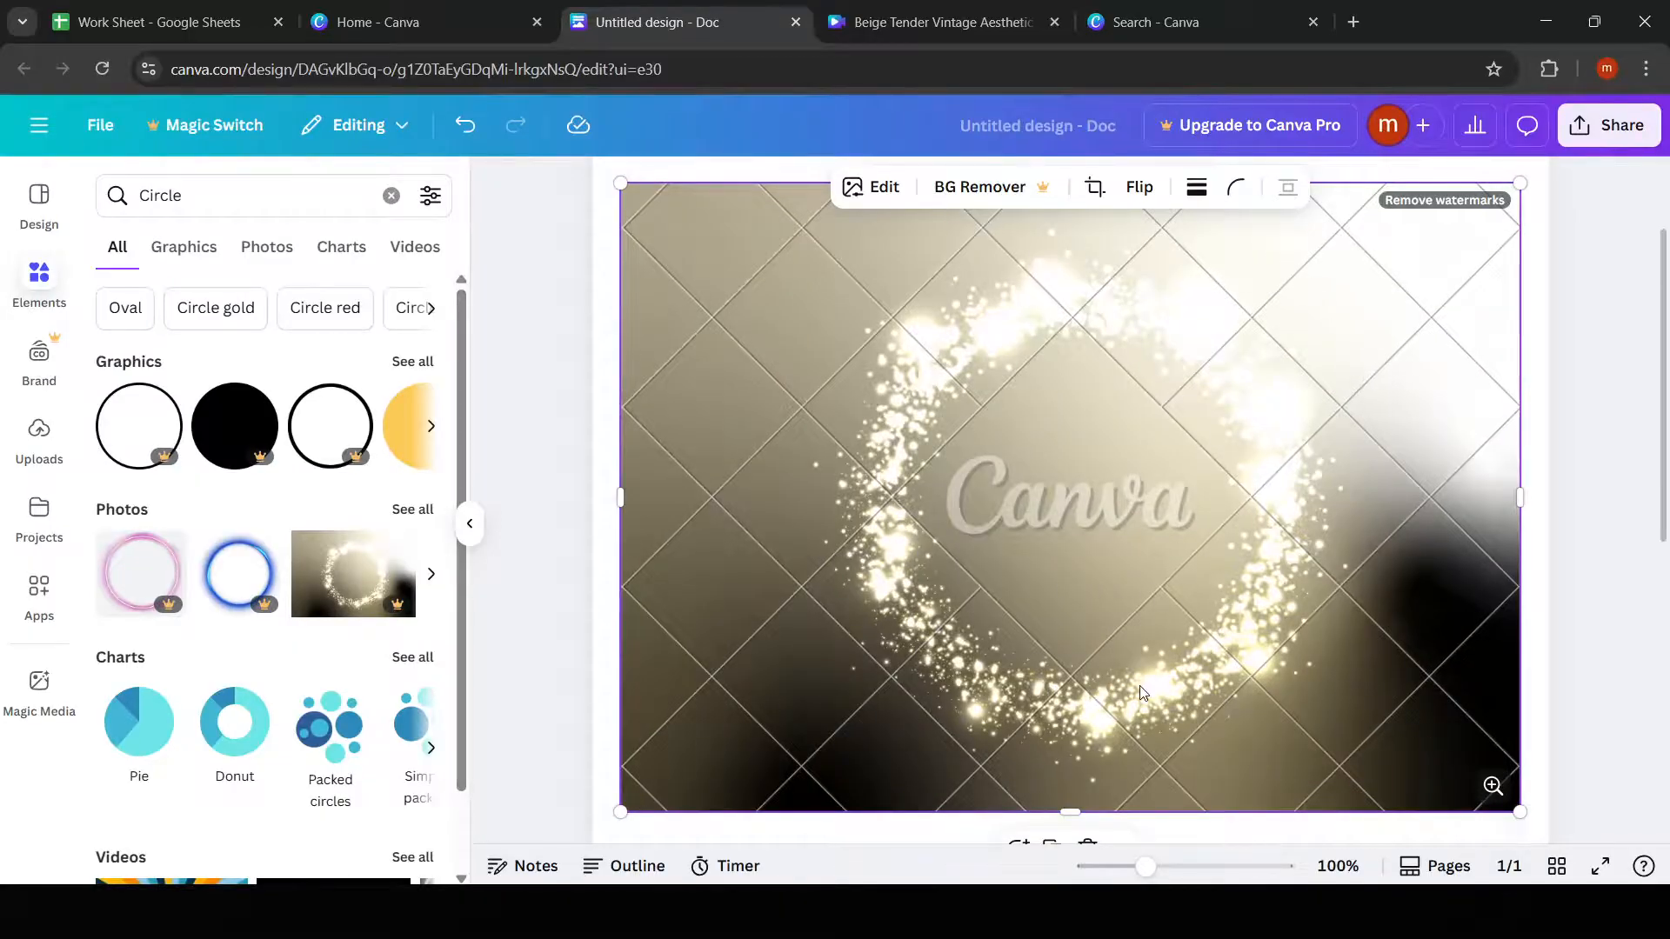
{"action": "scroll", "coordinate": [1142, 693], "scroll_direction": "down", "scroll_amount": 3}
{"action": "left_click", "coordinate": [1087, 637]}
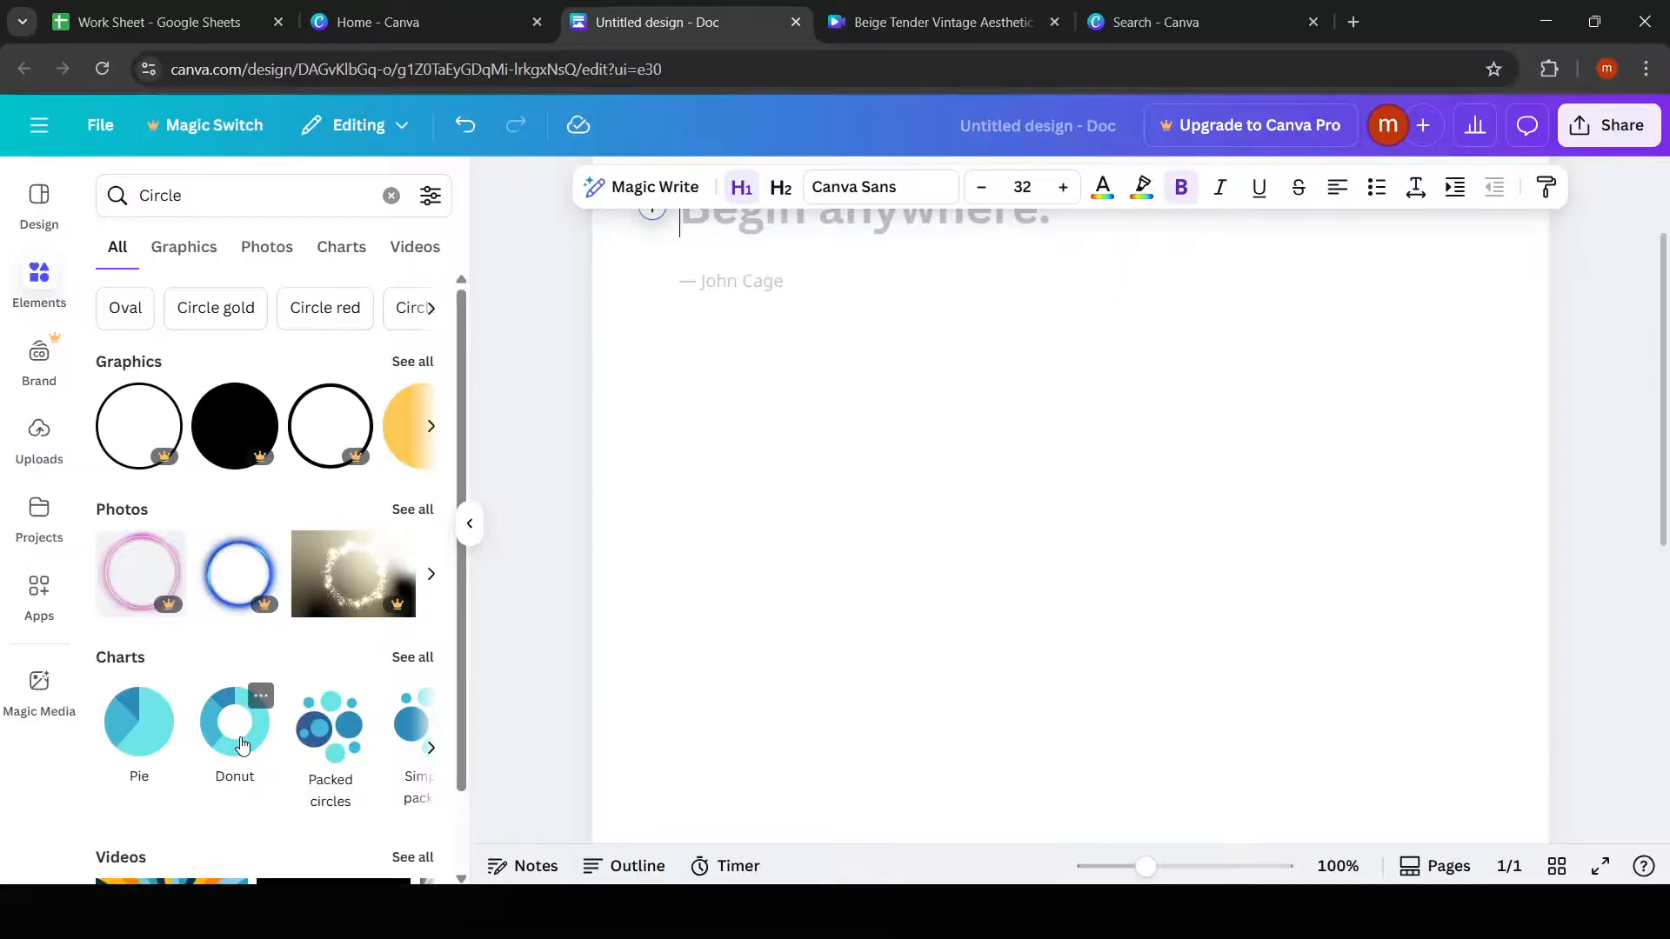
- Insert a Packed circles chart and zoom in on Subgroup 9 inside the Group 4 circle
{"action": "left_click", "coordinate": [324, 755]}
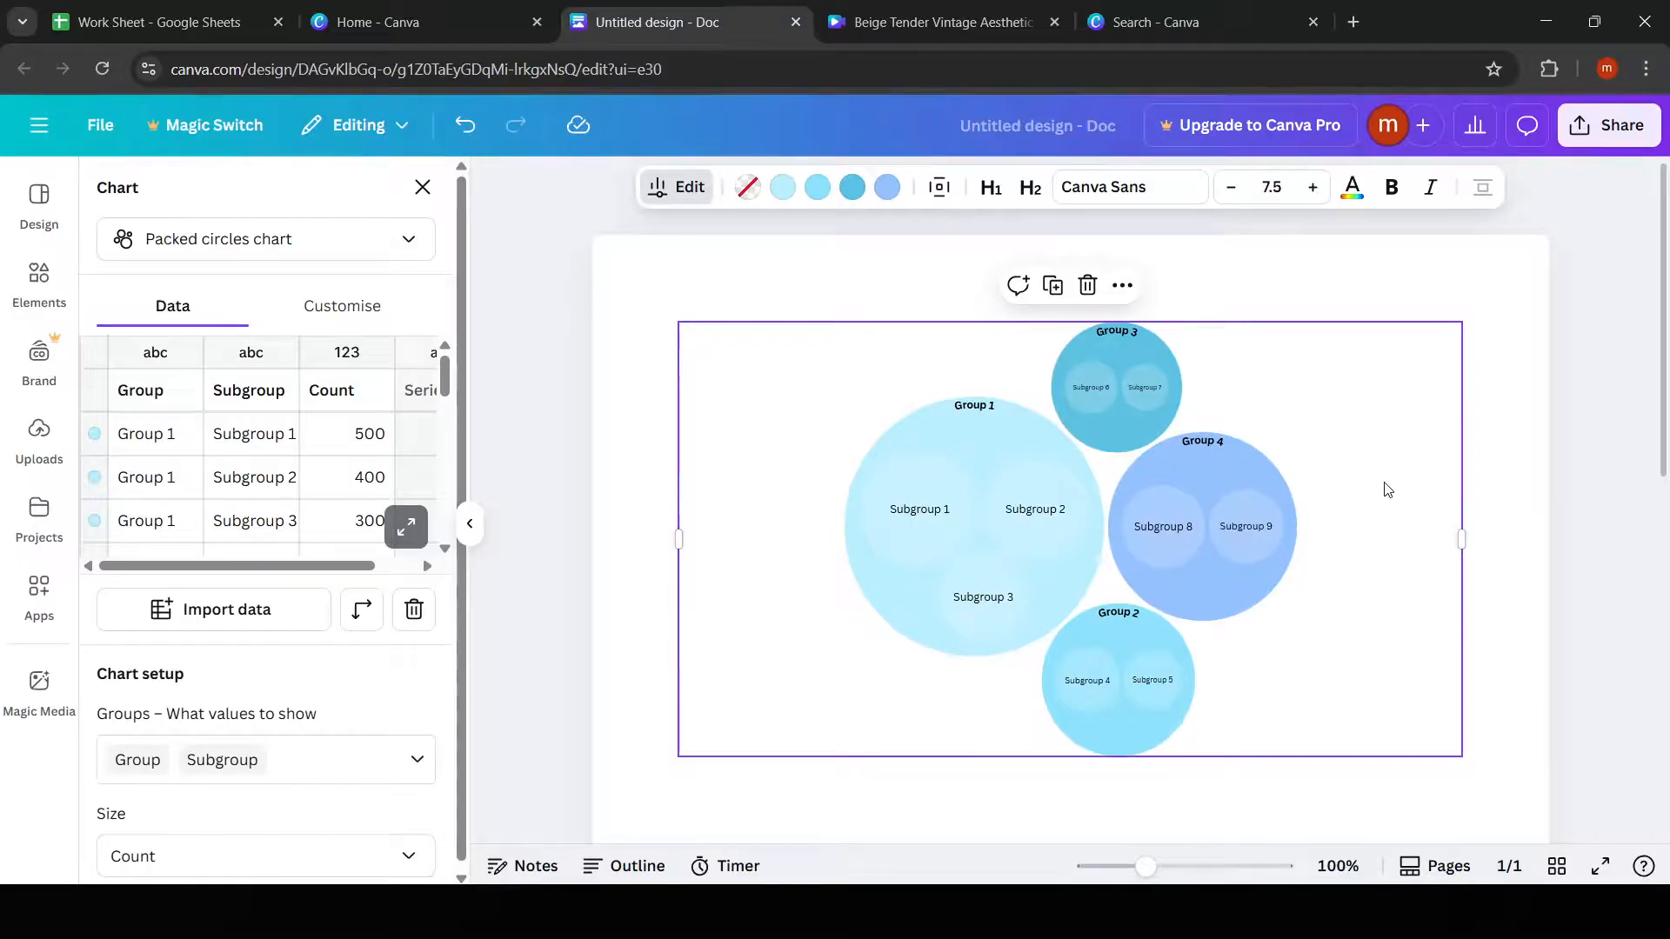
{"action": "left_click", "coordinate": [1180, 526]}
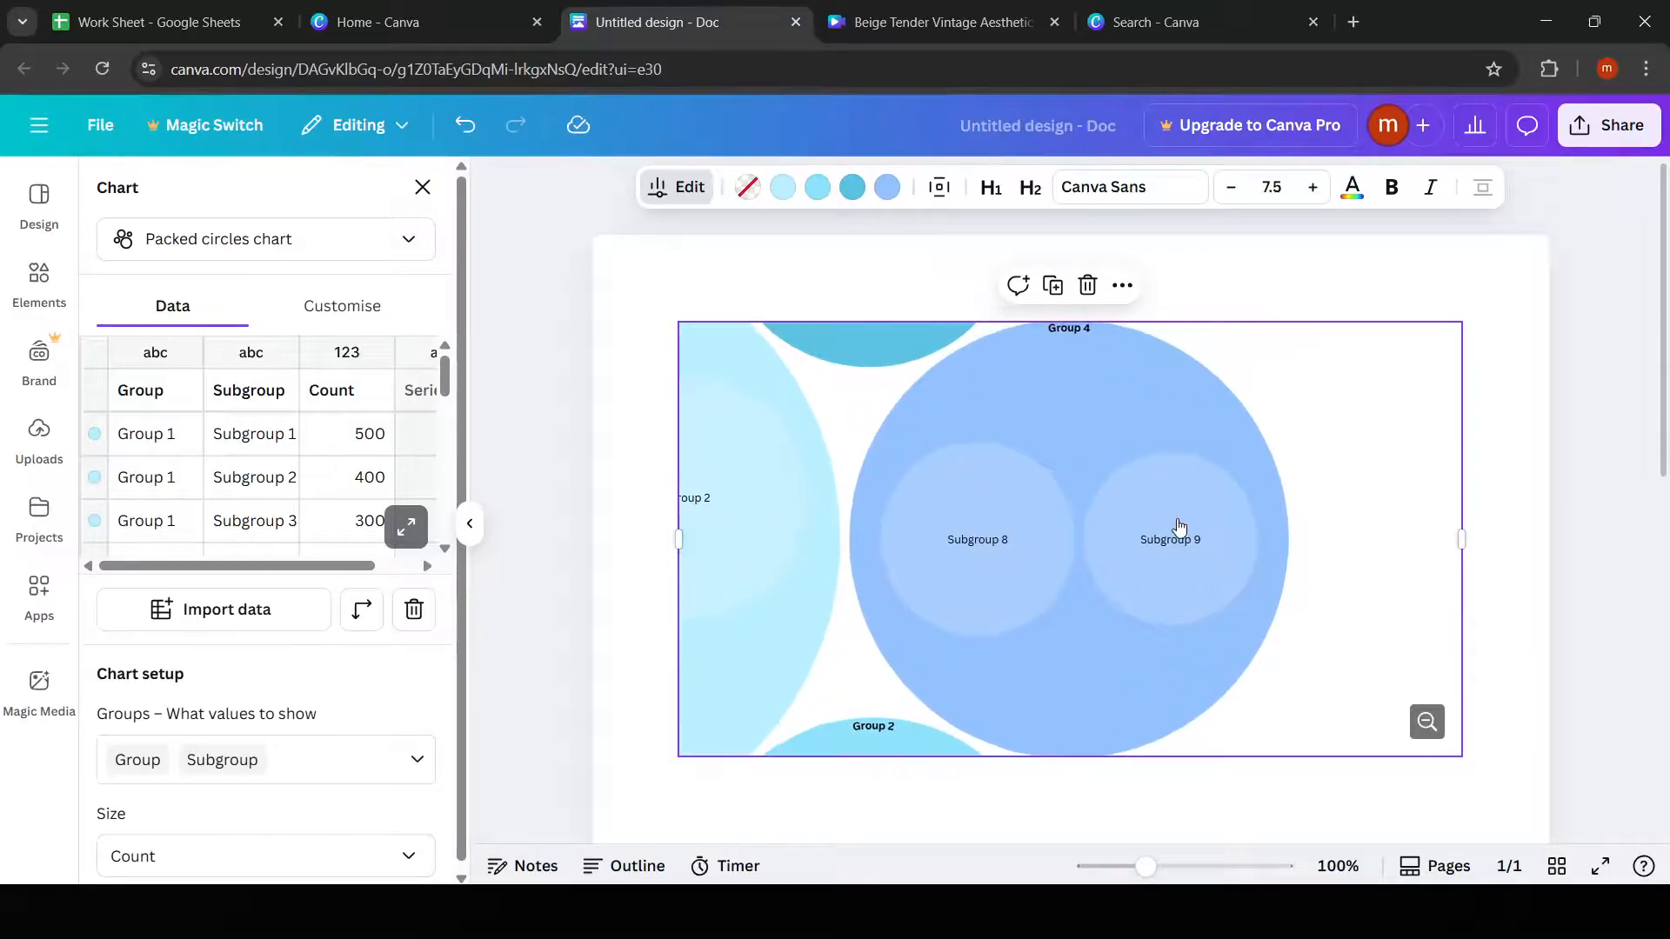
{"action": "left_click", "coordinate": [1180, 527]}
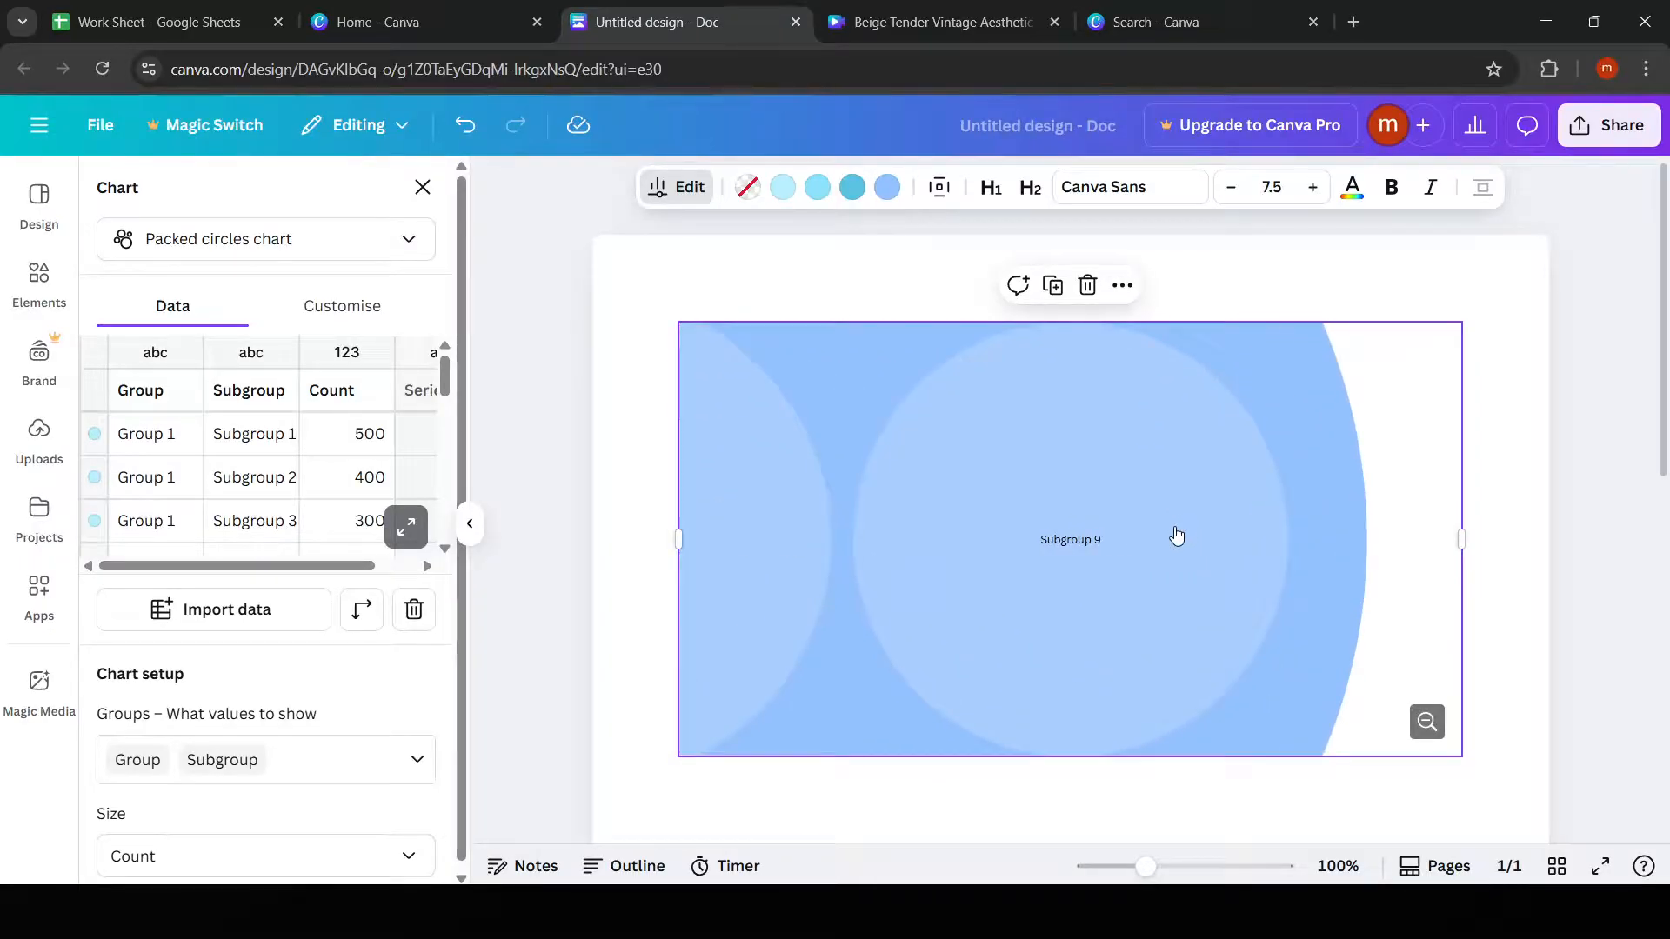
{"action": "left_click", "coordinate": [1427, 721]}
{"action": "left_click", "coordinate": [1431, 720]}
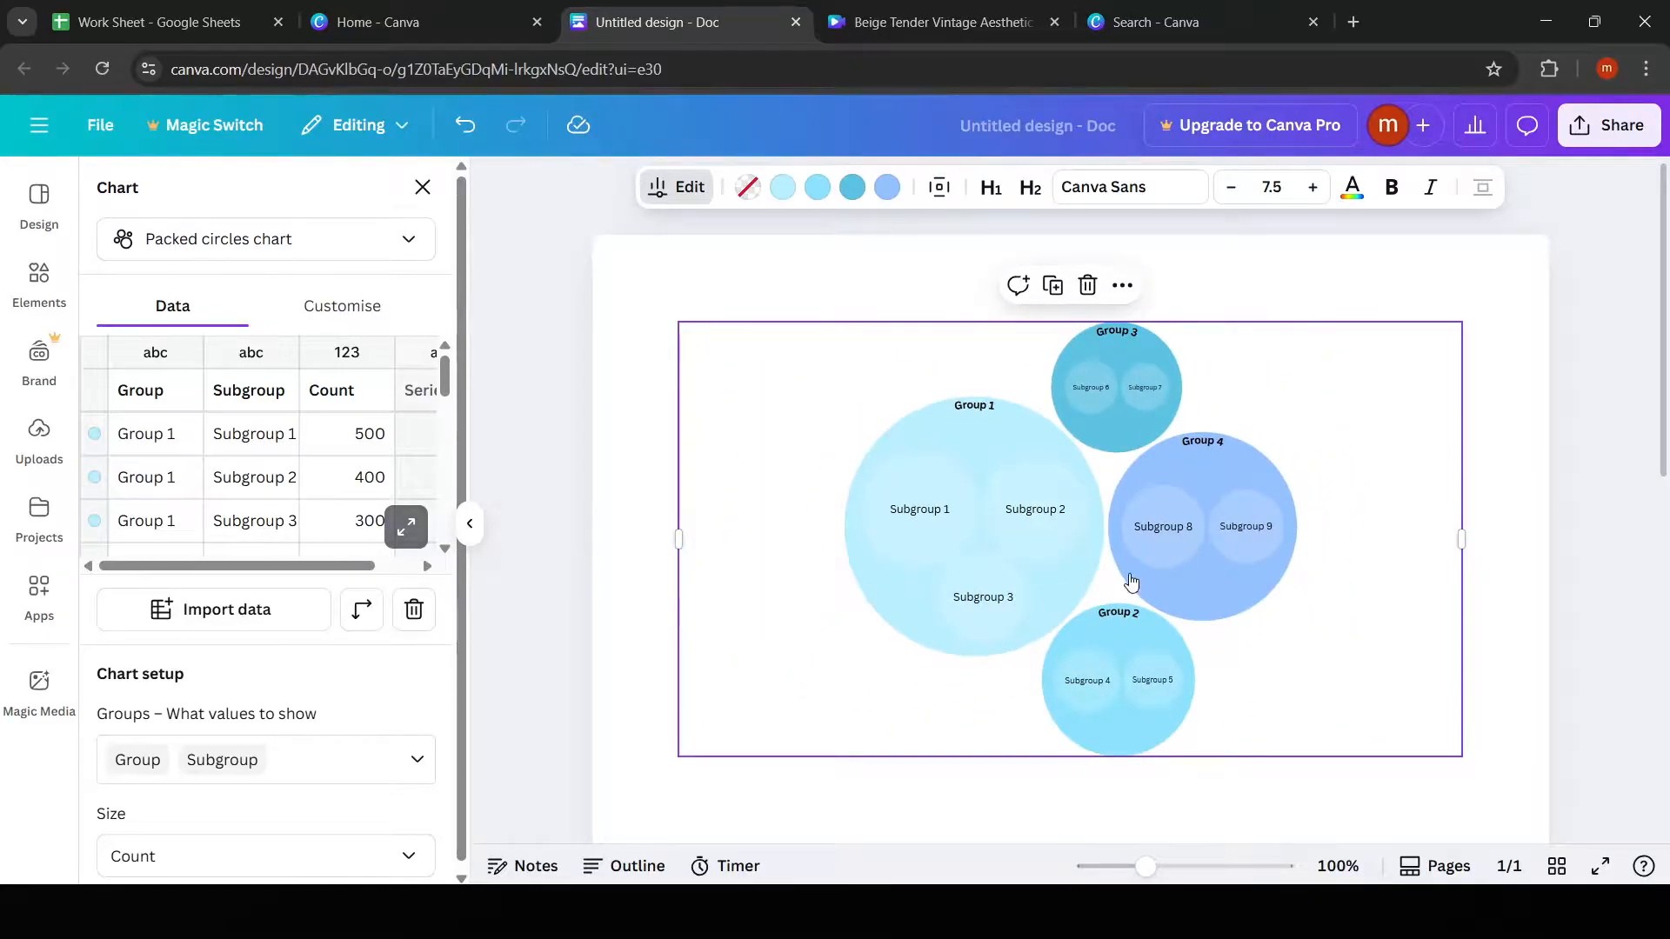
{"action": "left_click", "coordinate": [1165, 535]}
{"action": "left_click", "coordinate": [1150, 554]}
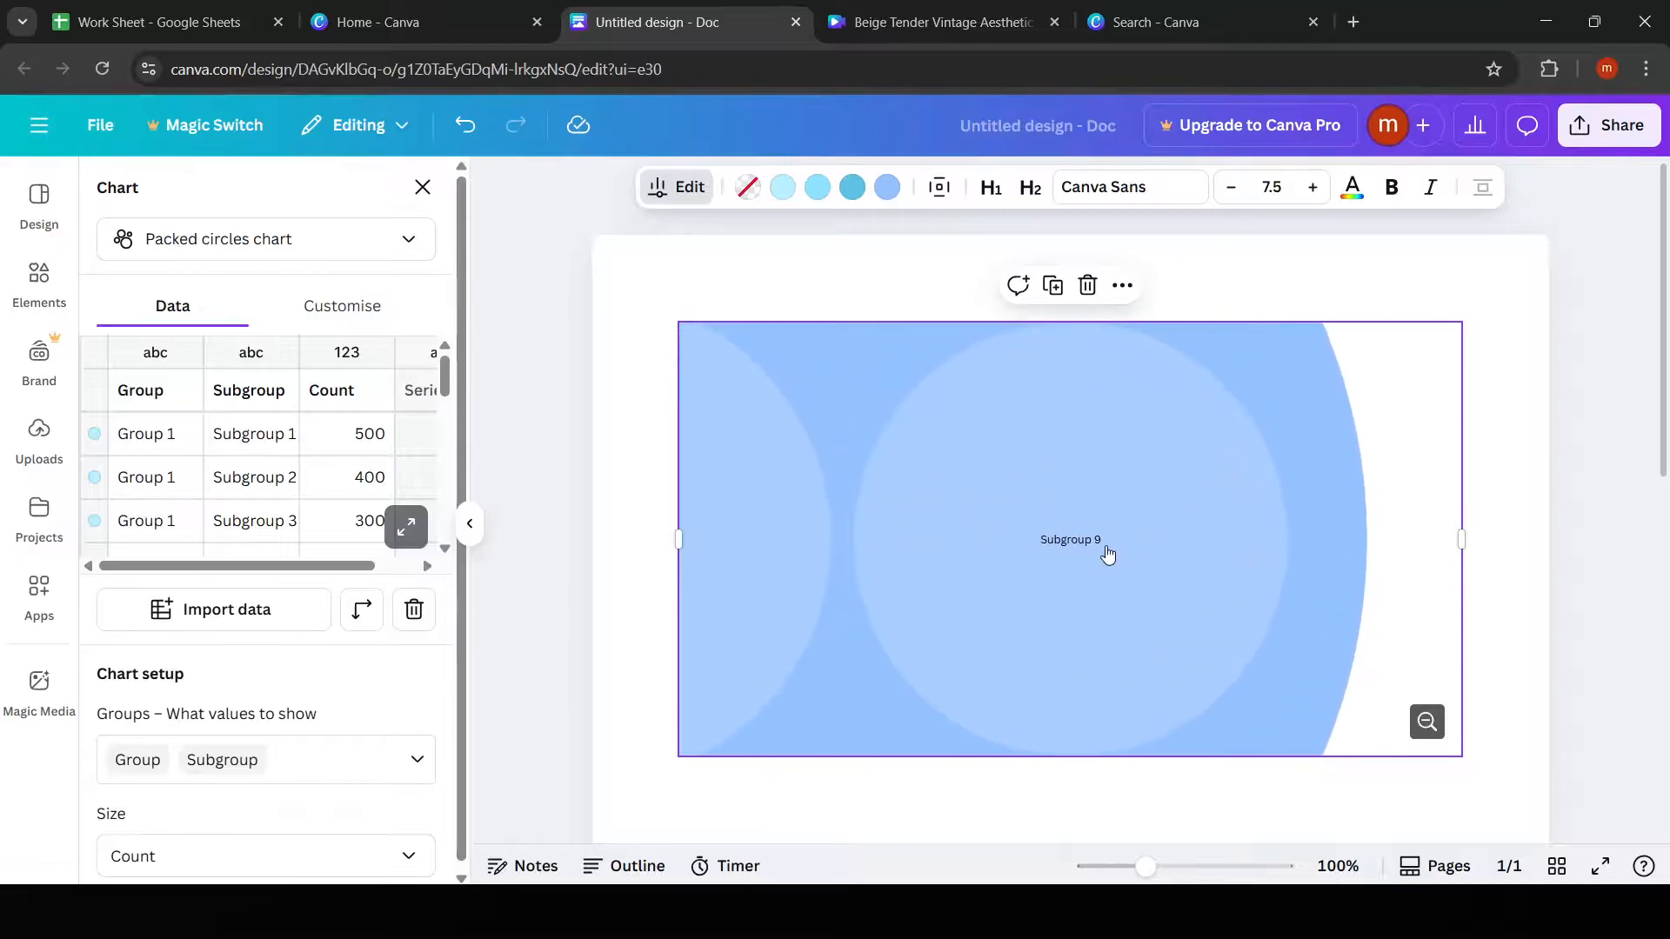
- Rename Subgroup 3 to Subgroup 35 in the chart data and zoom back out to the whole chart
{"action": "left_click", "coordinate": [30, 451]}
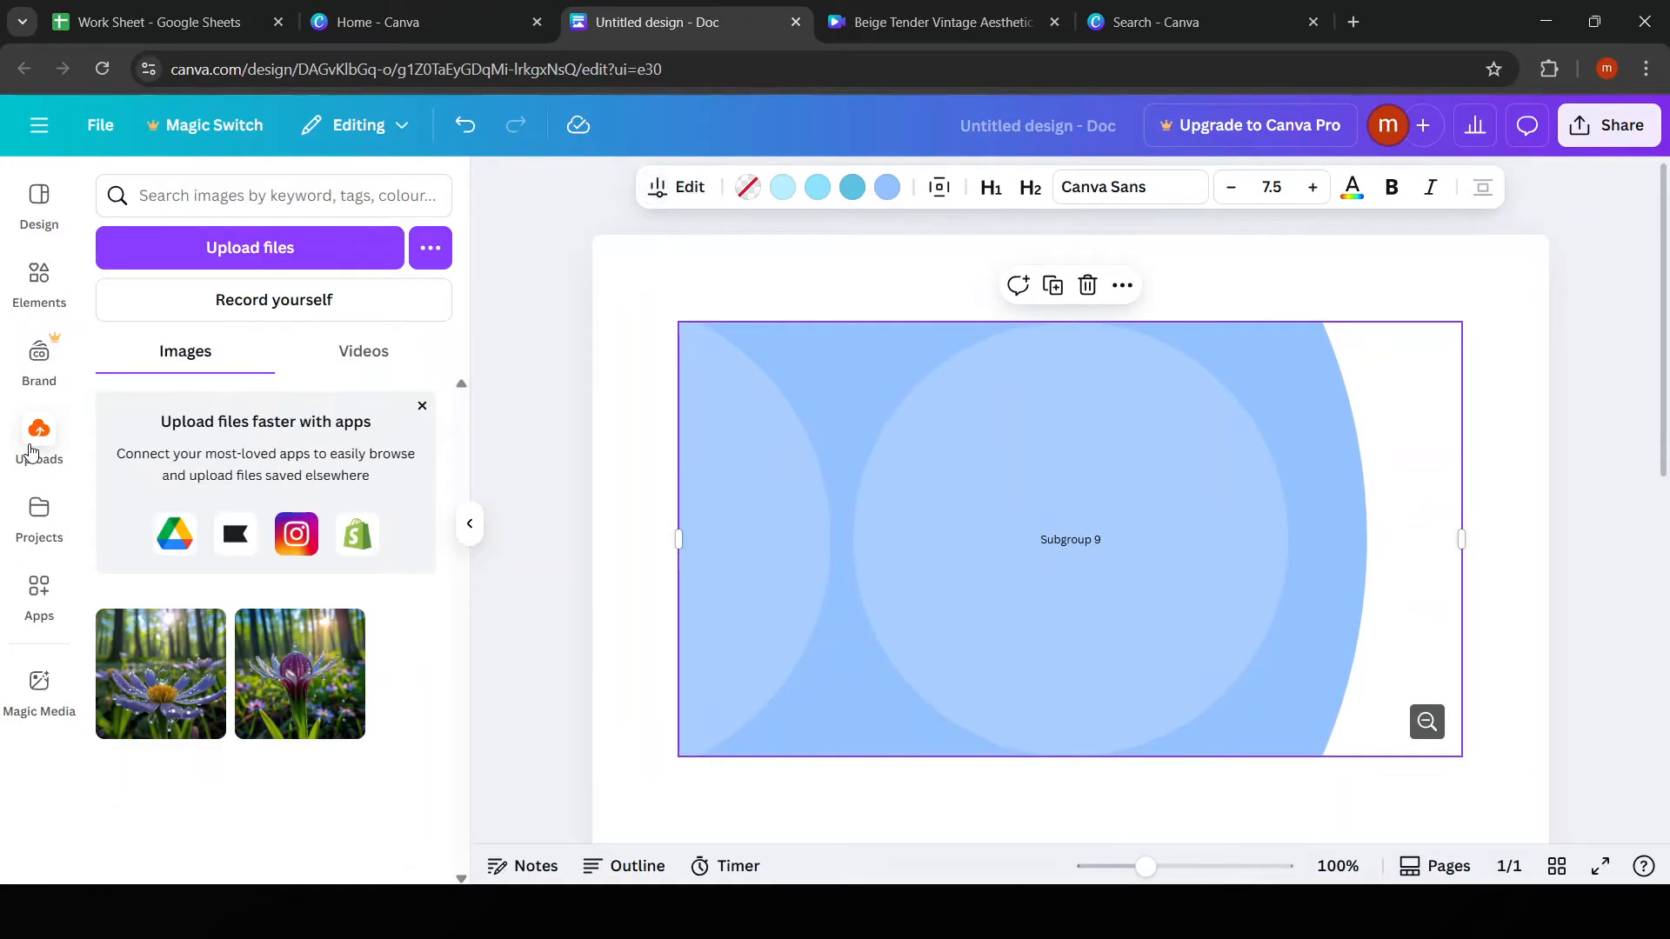
{"action": "mouse_move", "coordinate": [1073, 489]}
{"action": "left_click", "coordinate": [1069, 543]}
{"action": "left_click", "coordinate": [295, 520]}
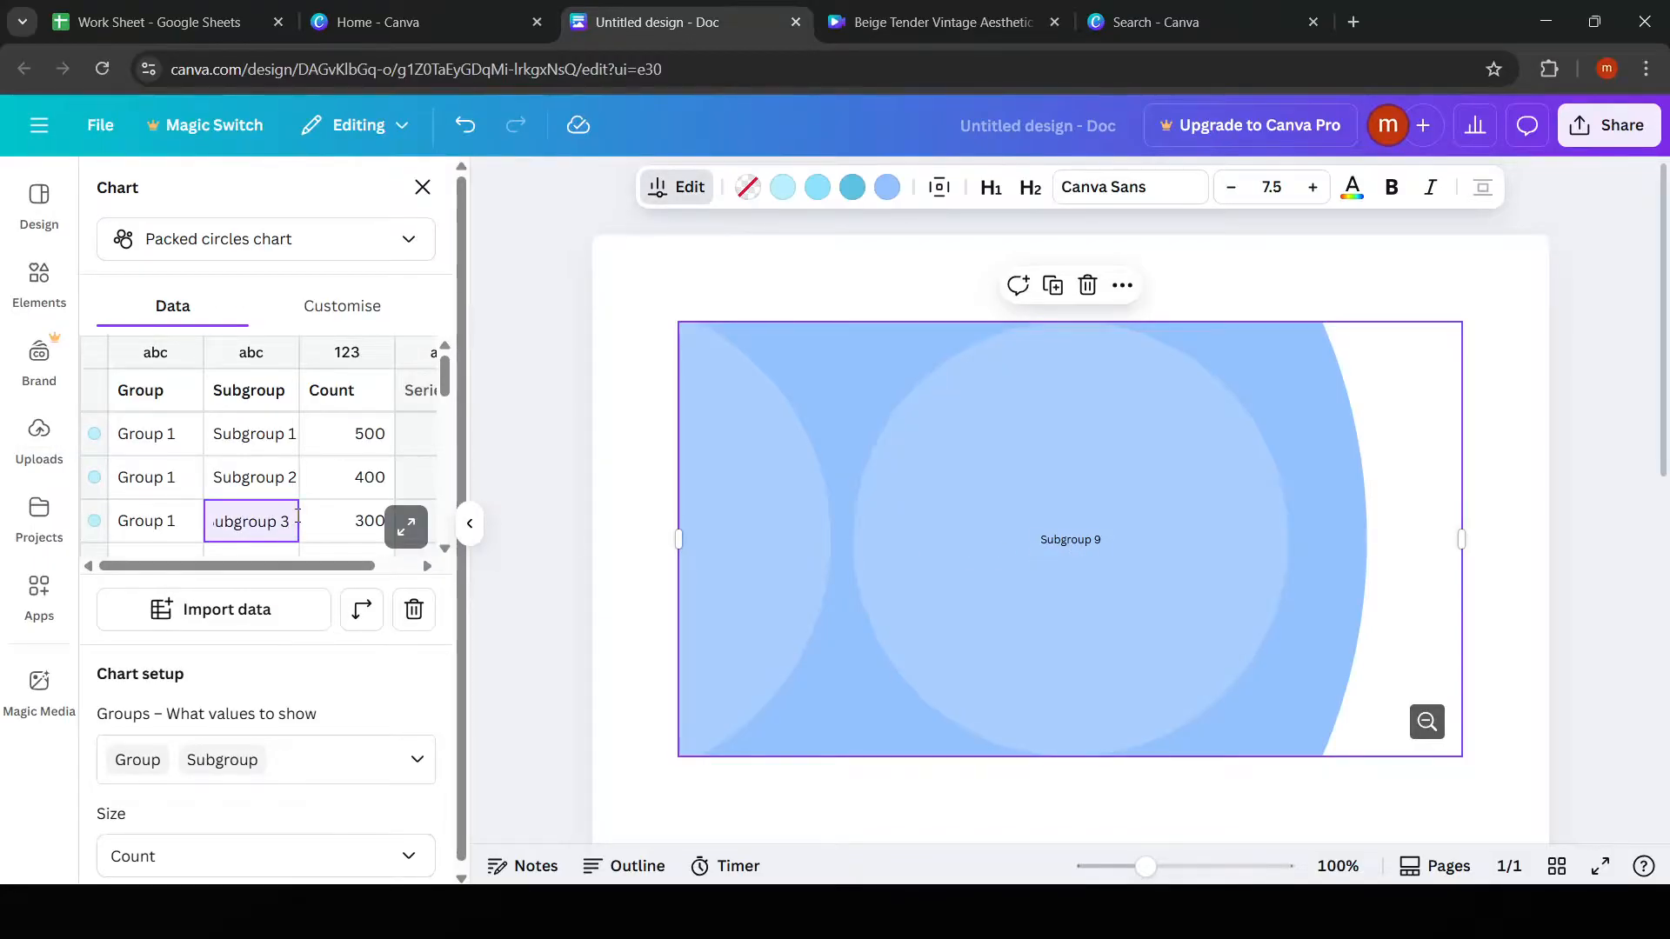
{"action": "type", "text": "5"}
{"action": "key", "text": "BackSpace"}
{"action": "key", "text": "BackSpace"}
{"action": "left_click", "coordinate": [1417, 718]}
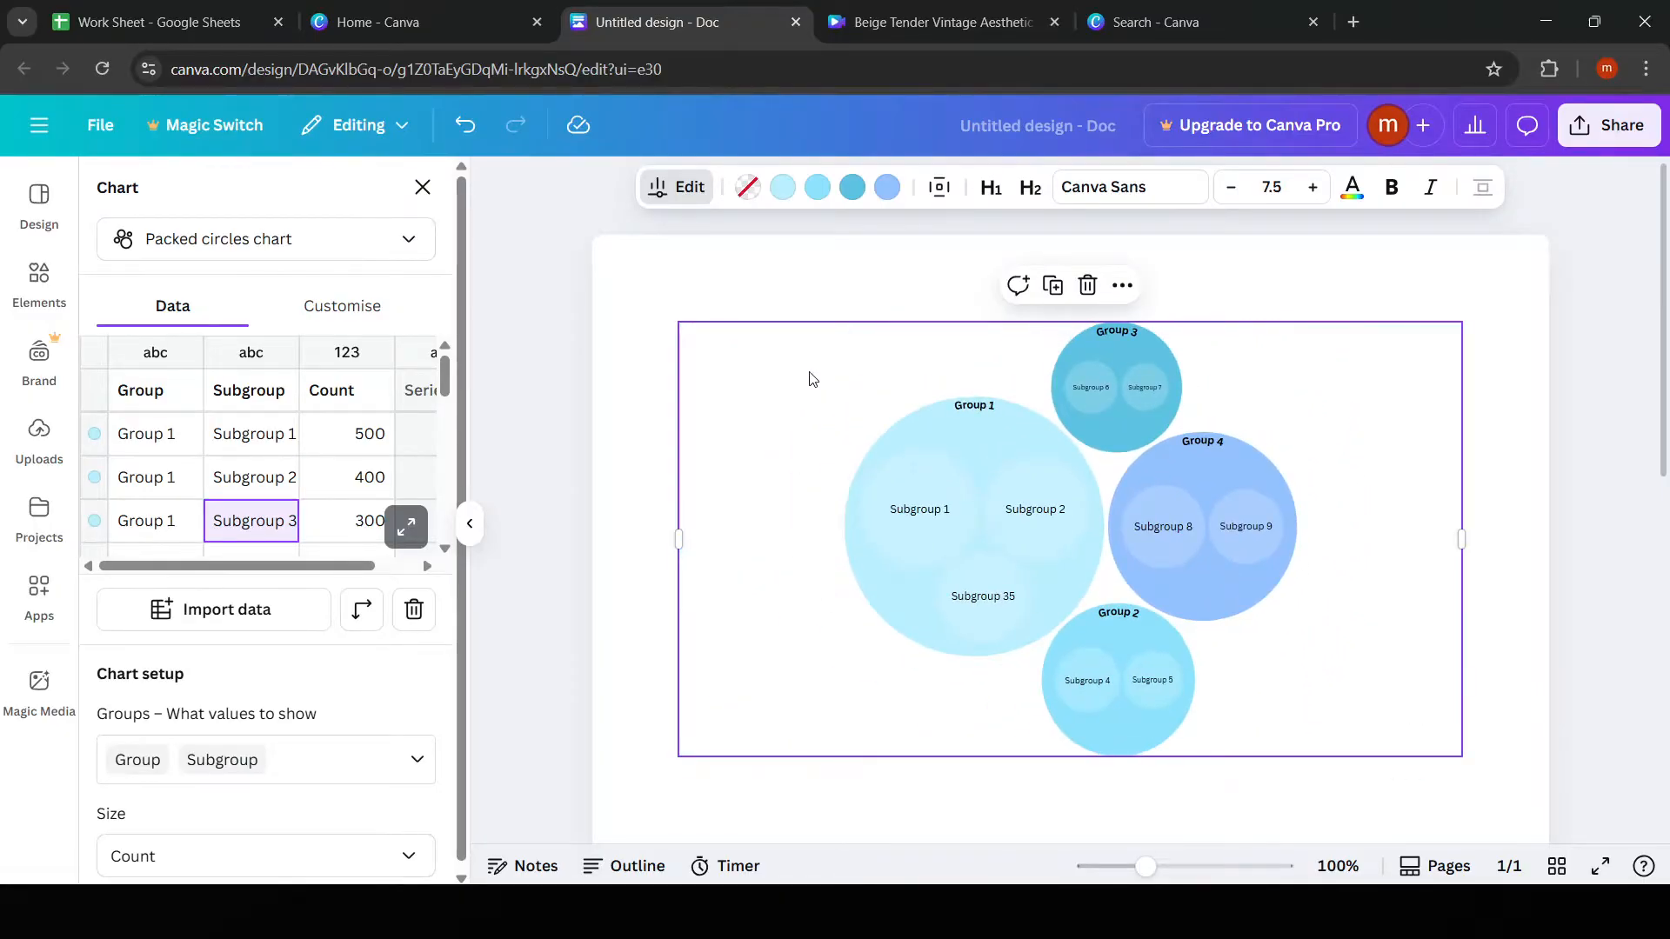
- Check which file types are offered for downloading the document and close the download options
{"action": "left_click", "coordinate": [1579, 131]}
{"action": "left_click", "coordinate": [1293, 589]}
{"action": "left_click", "coordinate": [1368, 277]}
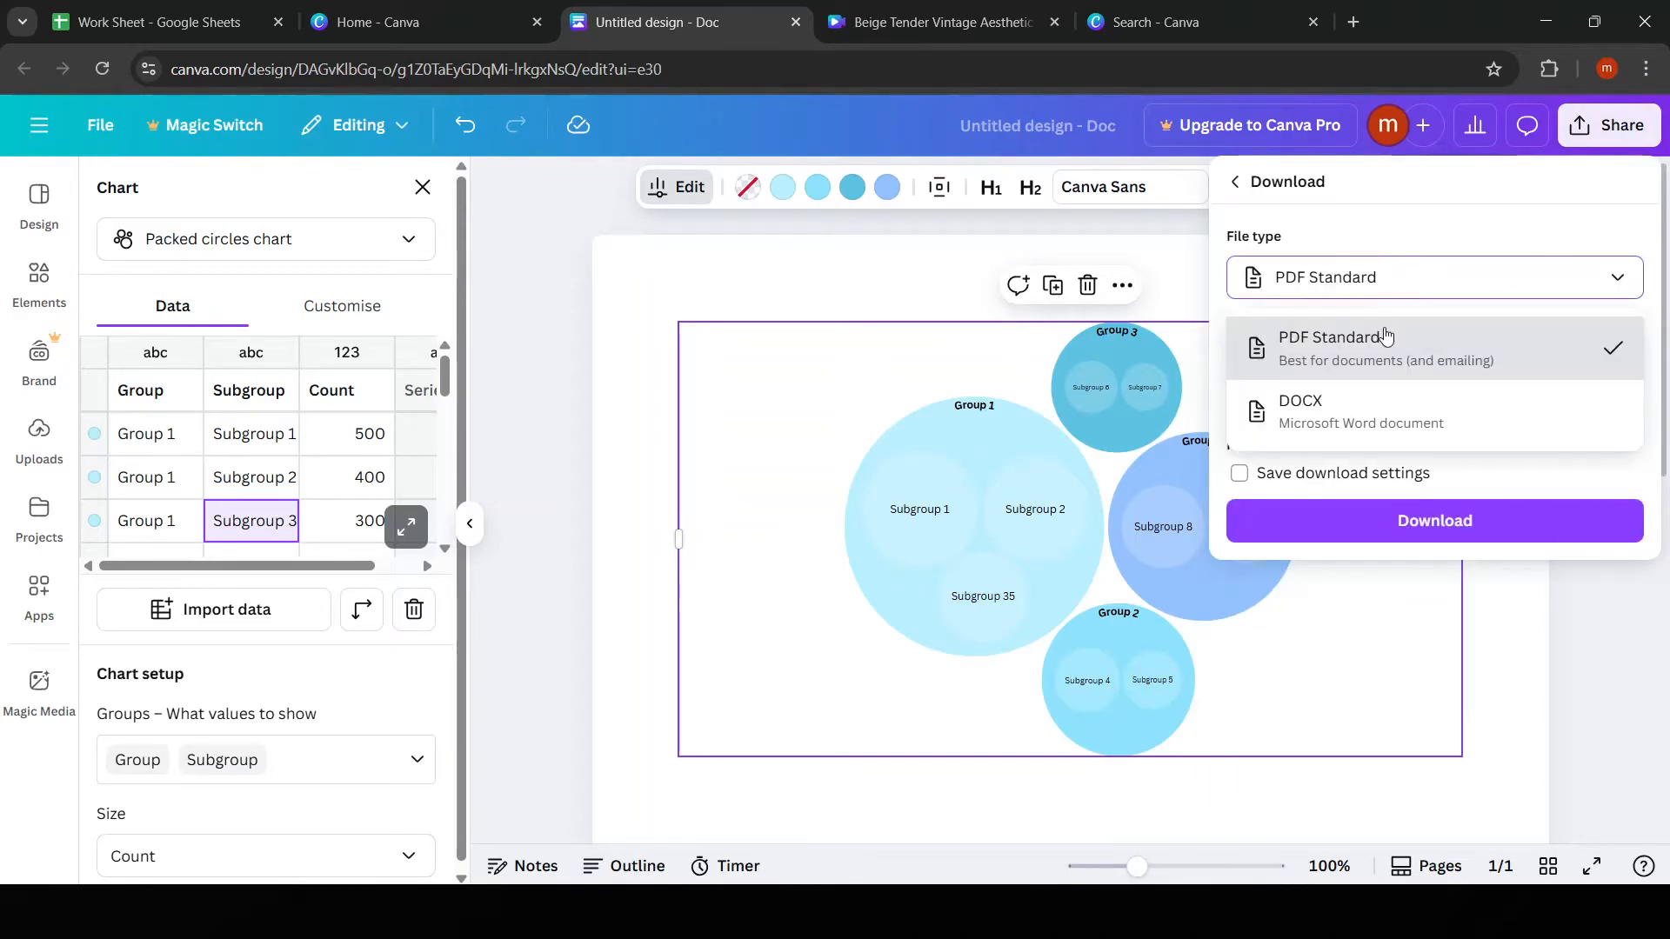
{"action": "left_click", "coordinate": [1573, 665]}
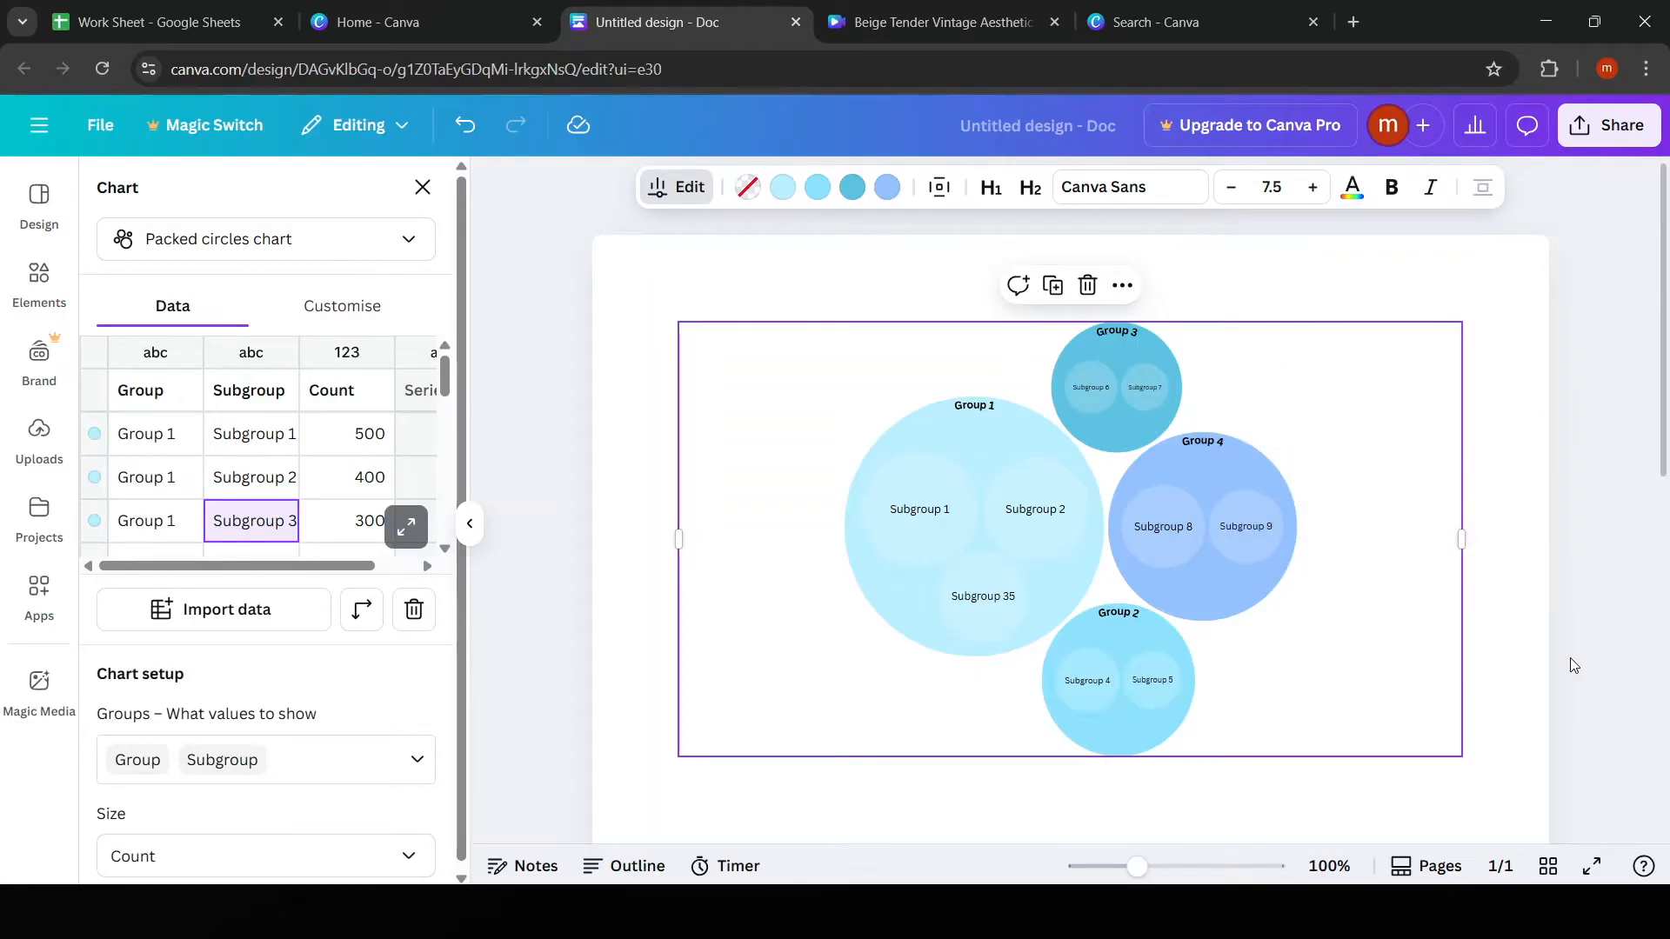